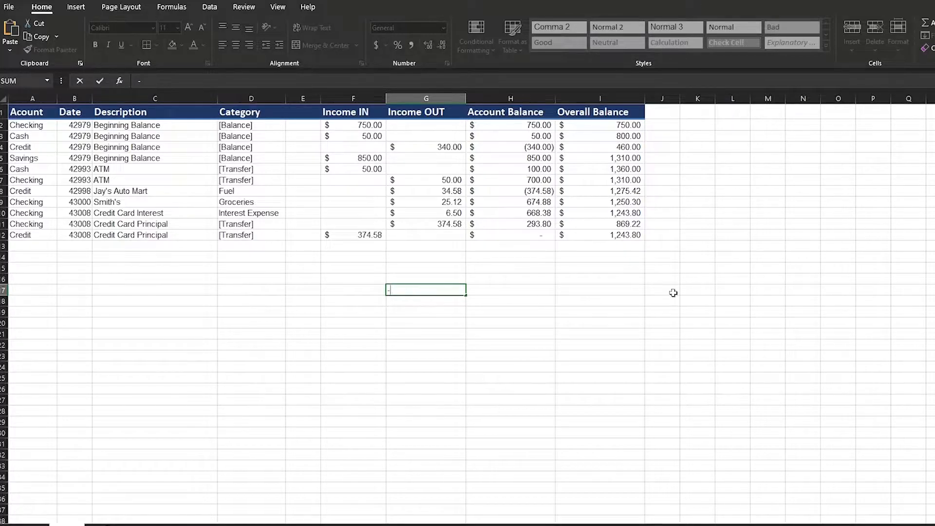
{"action": "left_click", "coordinate": [647, 272]}
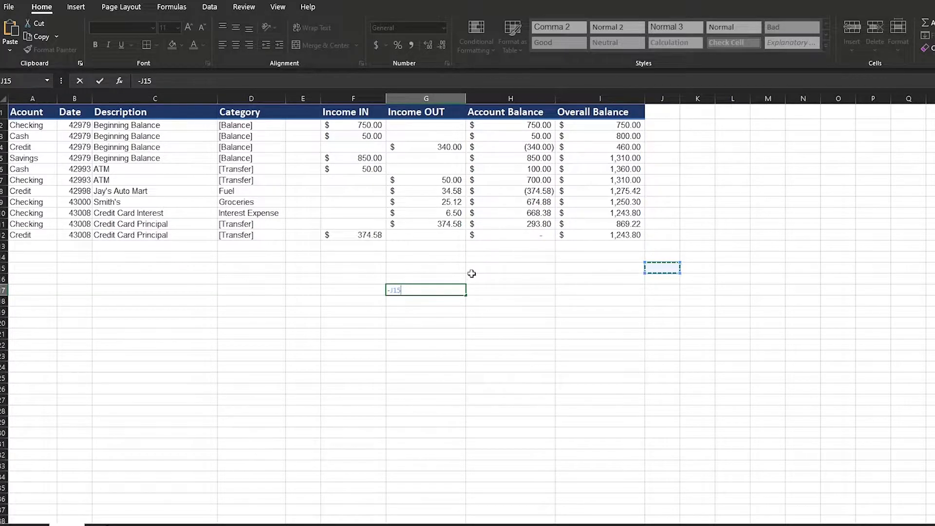
{"action": "key", "text": "Escape"}
{"action": "left_click", "coordinate": [526, 279]}
{"action": "left_click", "coordinate": [692, 261]}
{"action": "left_click", "coordinate": [739, 243]}
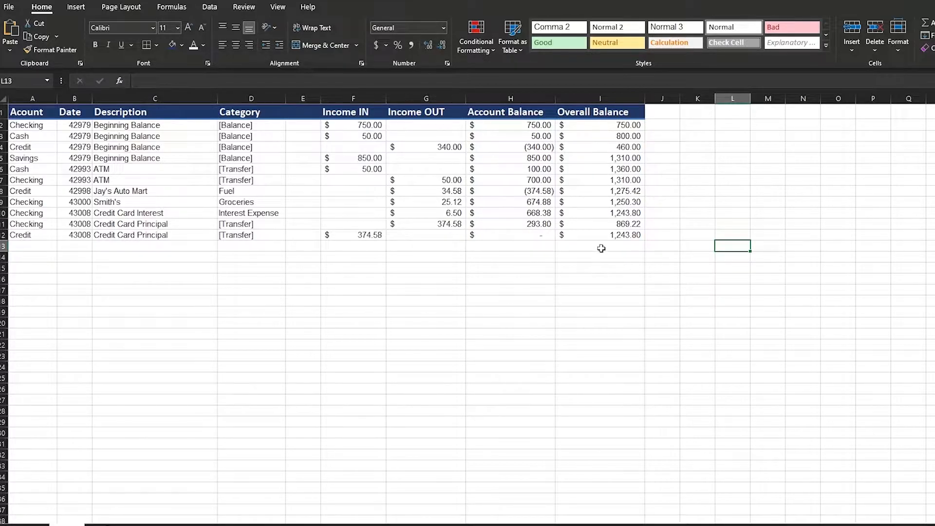
Select the Overall Balance amounts in I2:I12 to check their sum.
{"action": "left_click_drag", "start_coordinate": [603, 239], "coordinate": [598, 125]}
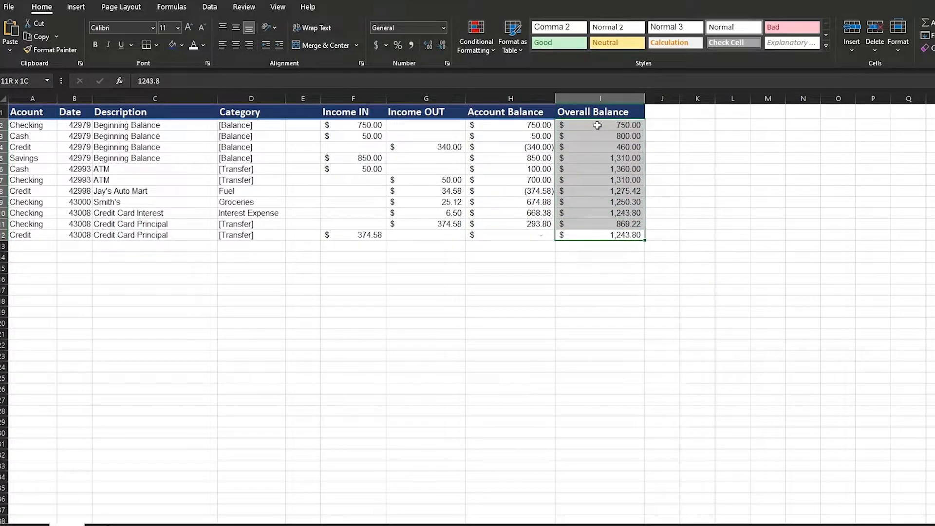
{"action": "left_click", "coordinate": [603, 248]}
{"action": "left_click_drag", "start_coordinate": [602, 236], "coordinate": [594, 122]}
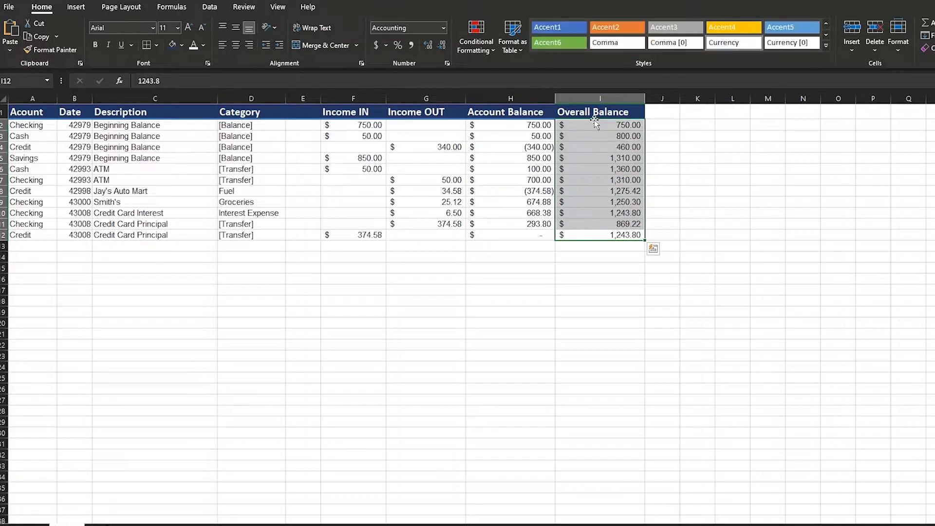
{"action": "left_click", "coordinate": [709, 124]}
Enter the sum of the Overall Balance column, 11872.54, as a plain value in I13, and clear it again.
{"action": "left_click", "coordinate": [612, 115]}
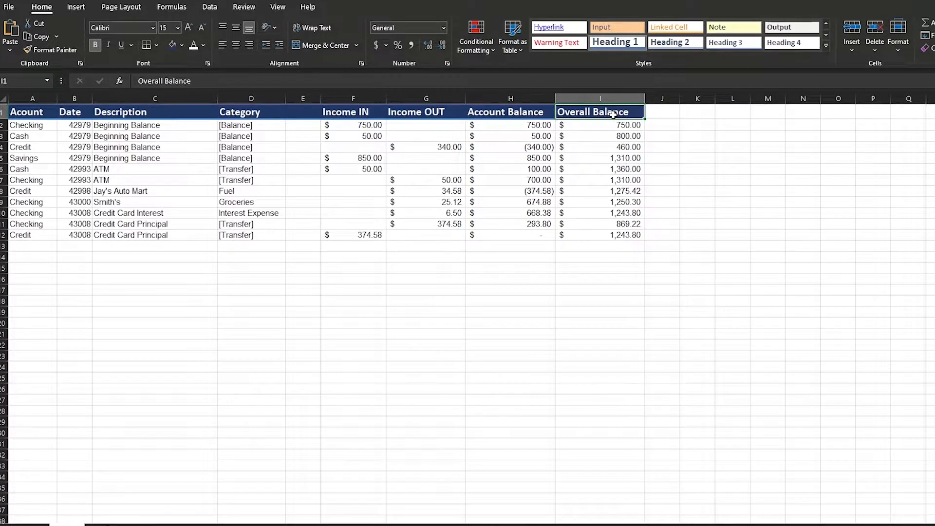
{"action": "key", "text": "shift+Down"}
{"action": "key", "text": "shift+Down"}
{"action": "key", "text": "shift+Down"}
{"action": "key", "text": "shift+Down"}
{"action": "key", "text": "shift+Down"}
{"action": "key", "text": "shift+Down"}
{"action": "key", "text": "shift+Down"}
{"action": "key", "text": "shift+Down"}
{"action": "key", "text": "shift+Down"}
{"action": "key", "text": "shift+Down"}
{"action": "key", "text": "shift+Down"}
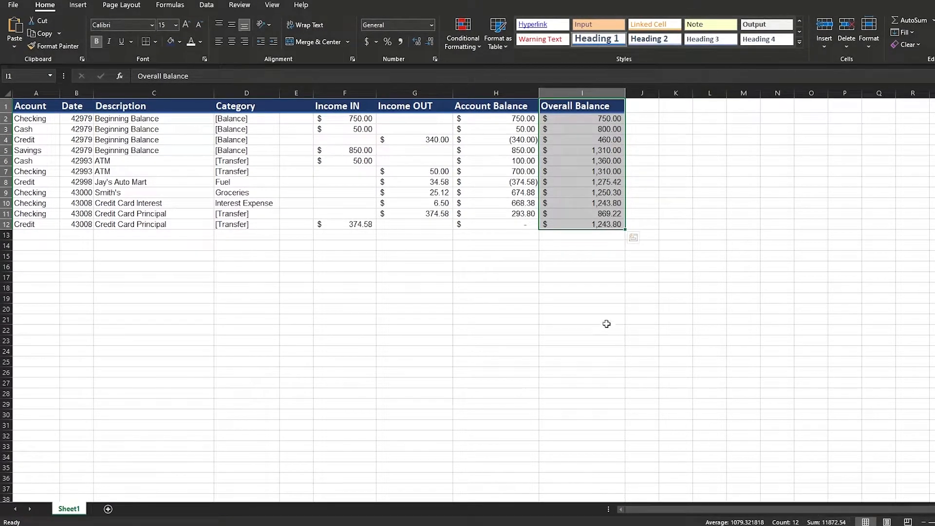
{"action": "left_click", "coordinate": [588, 234]}
{"action": "type", "text": "11872.54"}
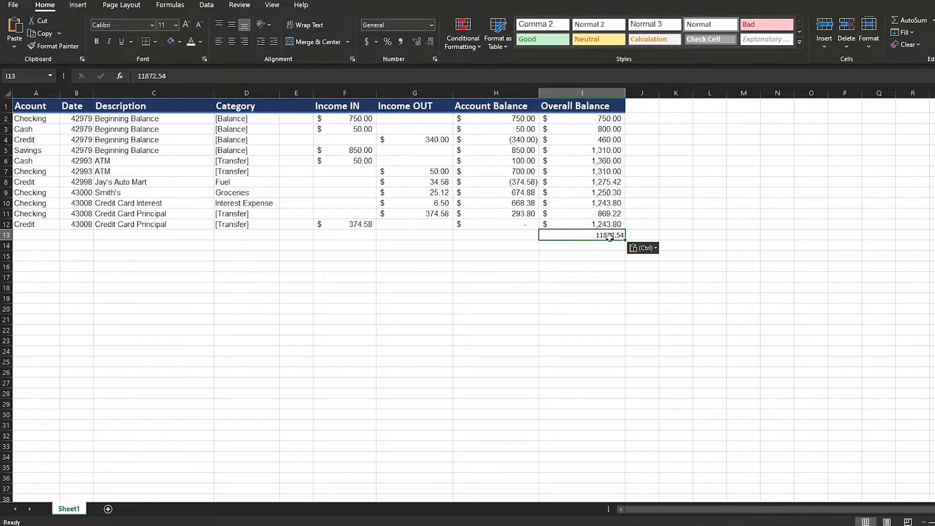
{"action": "key", "text": "BackSpace"}
{"action": "left_click", "coordinate": [591, 259]}
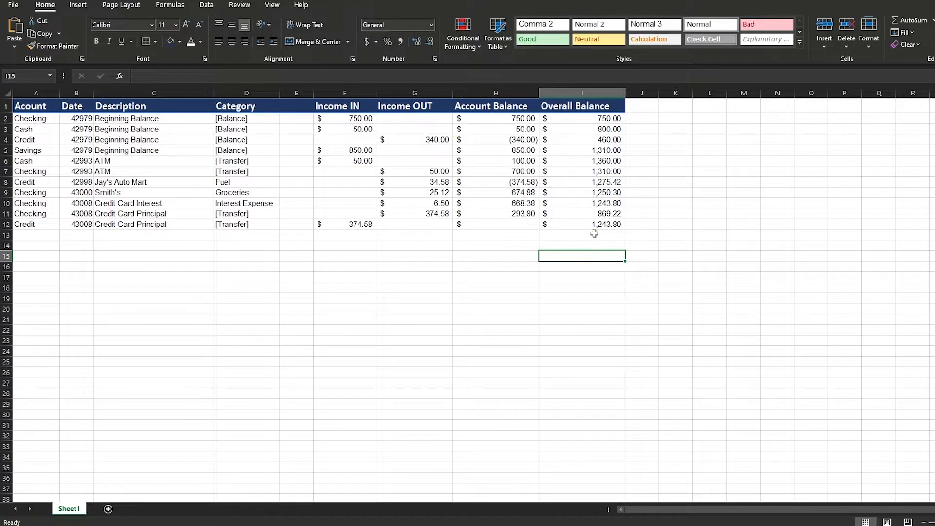
Total the Overall Balance amounts in I2:I12 into I13 with the AutoSum Sum function.
{"action": "left_click_drag", "start_coordinate": [595, 229], "coordinate": [583, 118]}
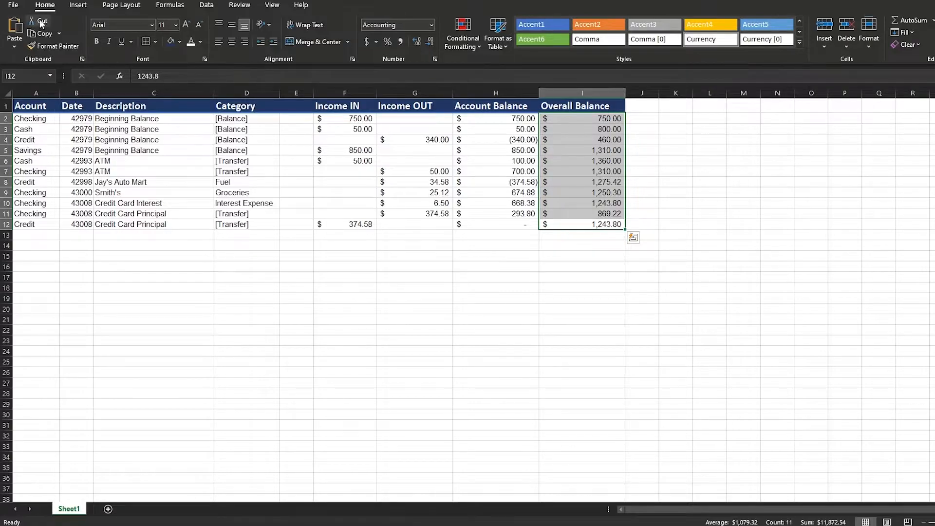
{"action": "left_click", "coordinate": [170, 6]}
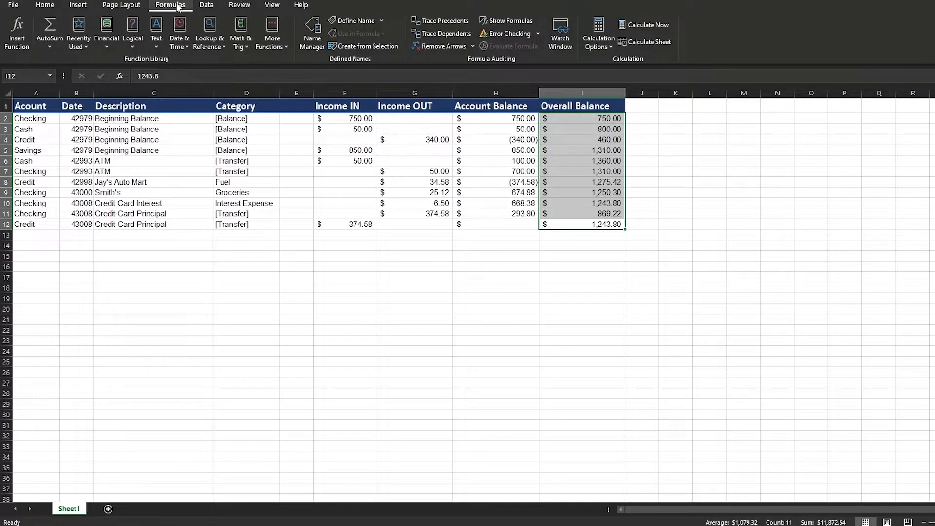
{"action": "left_click", "coordinate": [51, 44]}
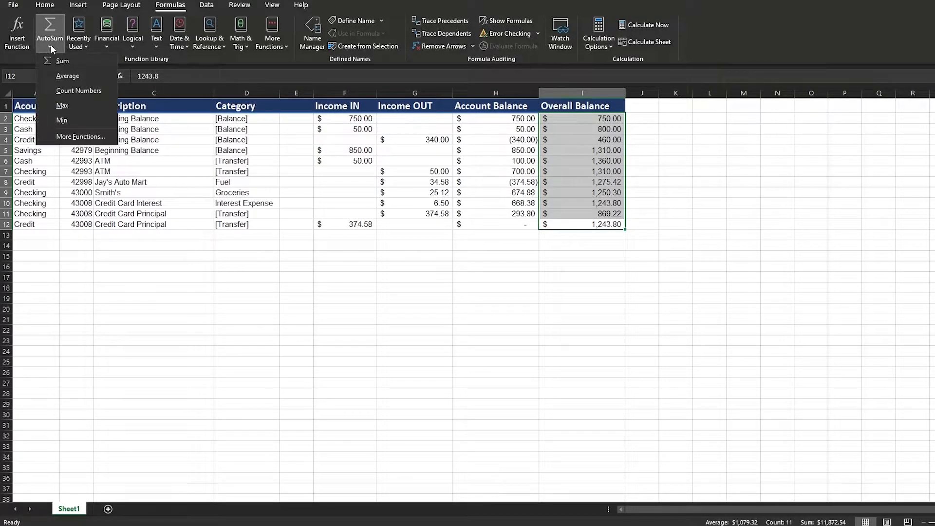
{"action": "left_click", "coordinate": [73, 62]}
{"action": "left_click", "coordinate": [612, 252]}
{"action": "left_click", "coordinate": [599, 239]}
{"action": "left_click_drag", "start_coordinate": [593, 122], "coordinate": [592, 215]}
{"action": "left_click", "coordinate": [603, 242]}
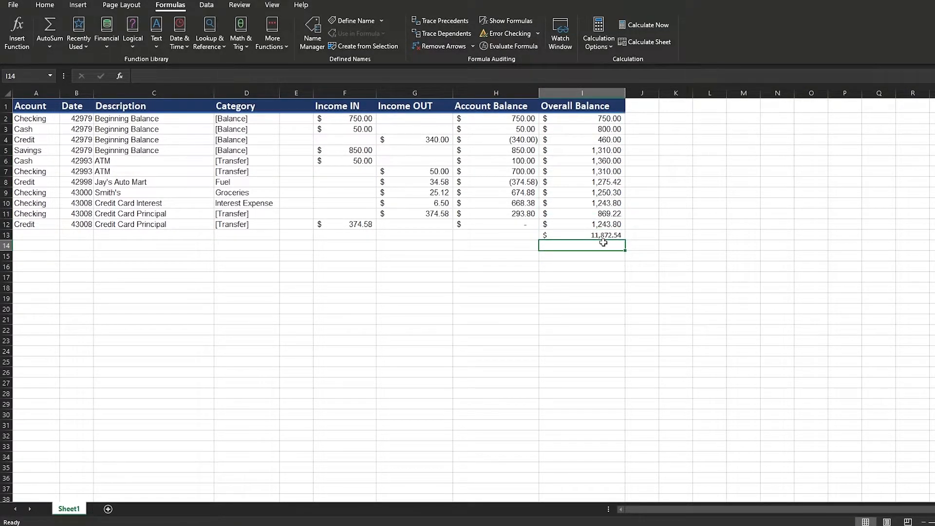
Undo the AutoSum total below the Overall Balance column.
{"action": "key", "text": "ctrl+z"}
{"action": "left_click", "coordinate": [604, 243]}
{"action": "left_click", "coordinate": [605, 227]}
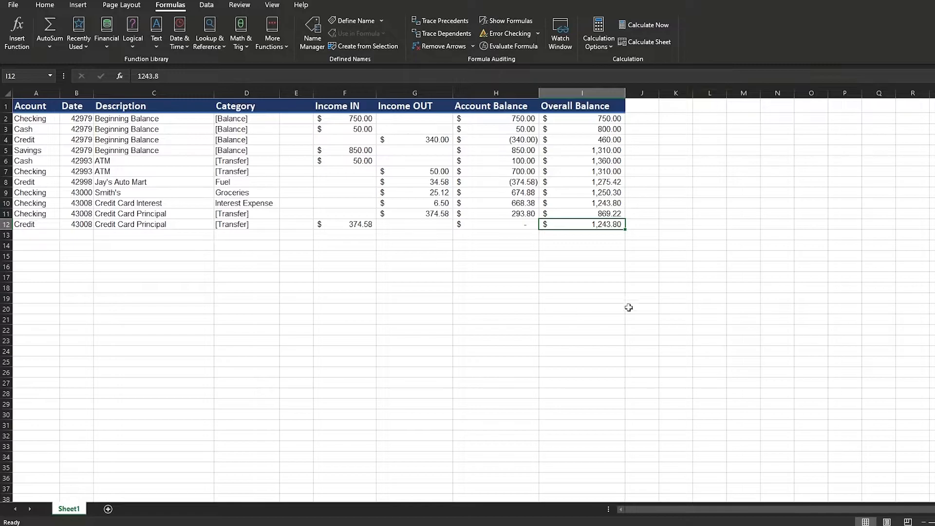
{"action": "left_click", "coordinate": [658, 215]}
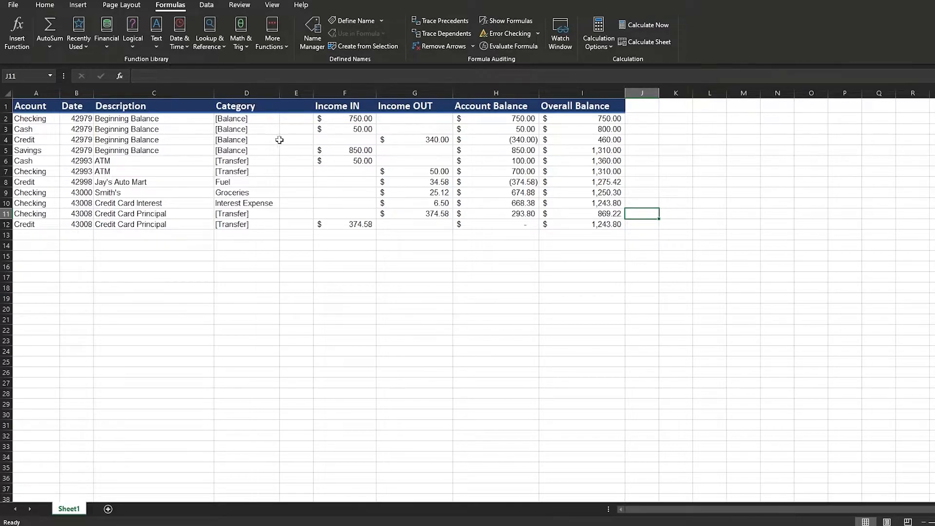
Examine the entries of the Category column, especially the [Balance] rows.
{"action": "left_click_drag", "start_coordinate": [241, 121], "coordinate": [243, 207]}
{"action": "left_click", "coordinate": [243, 224]}
{"action": "left_click_drag", "start_coordinate": [242, 121], "coordinate": [243, 151]}
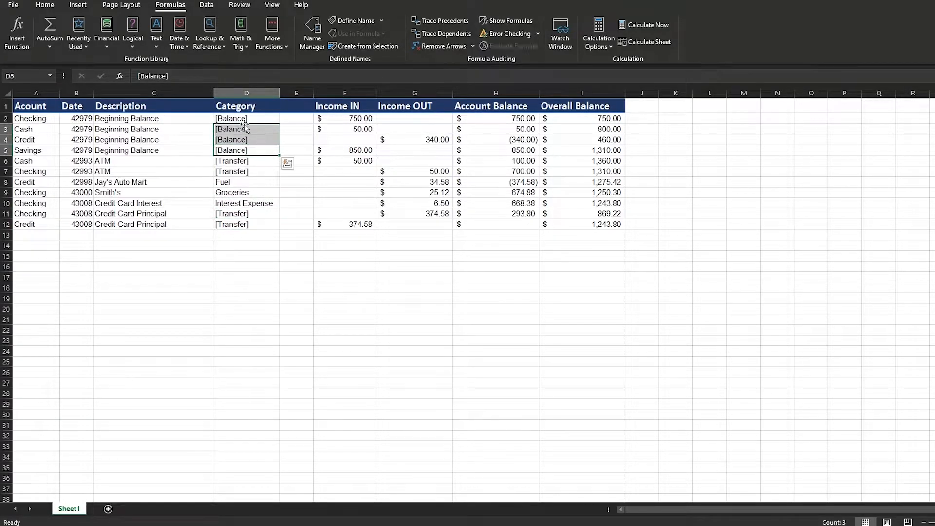
{"action": "left_click", "coordinate": [373, 264]}
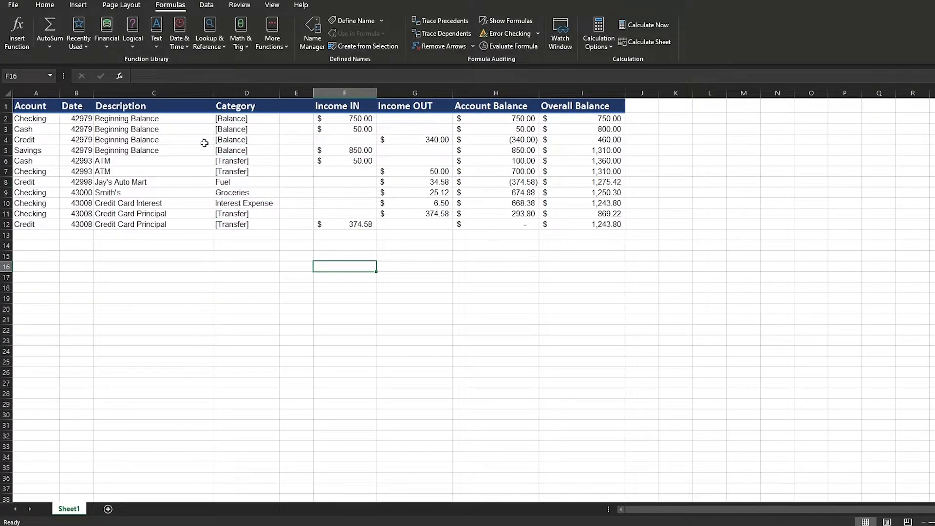
{"action": "left_click", "coordinate": [651, 194]}
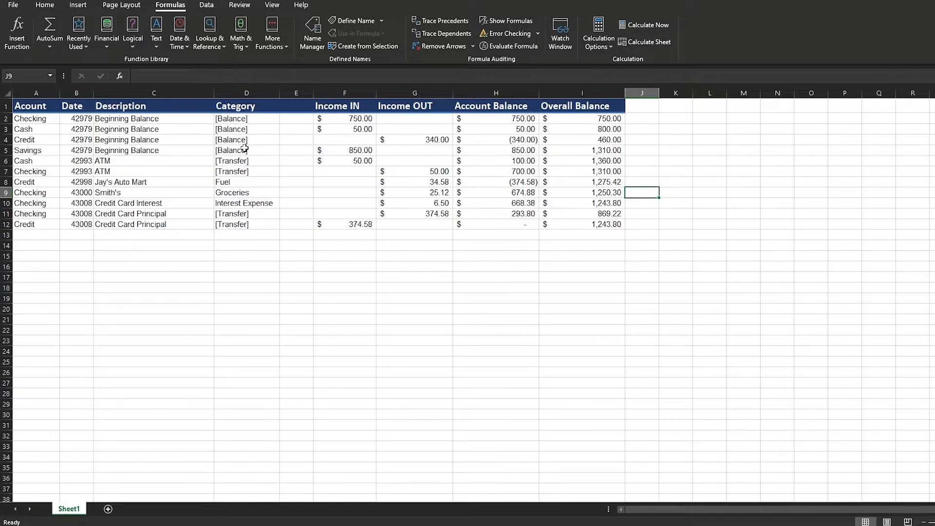
Try entering the bare formula =sum in cell D15 below the Category column.
{"action": "left_click", "coordinate": [257, 259]}
{"action": "type", "text": "="}
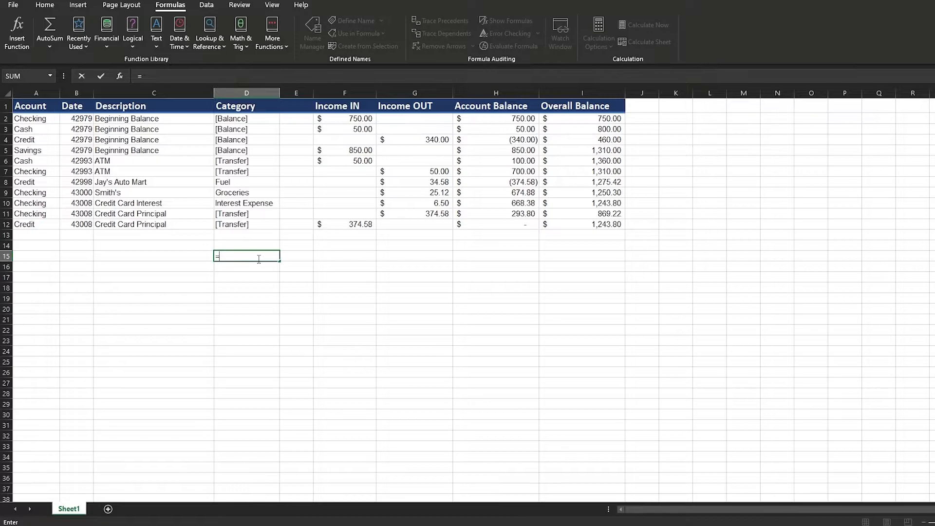
{"action": "type", "text": "su"}
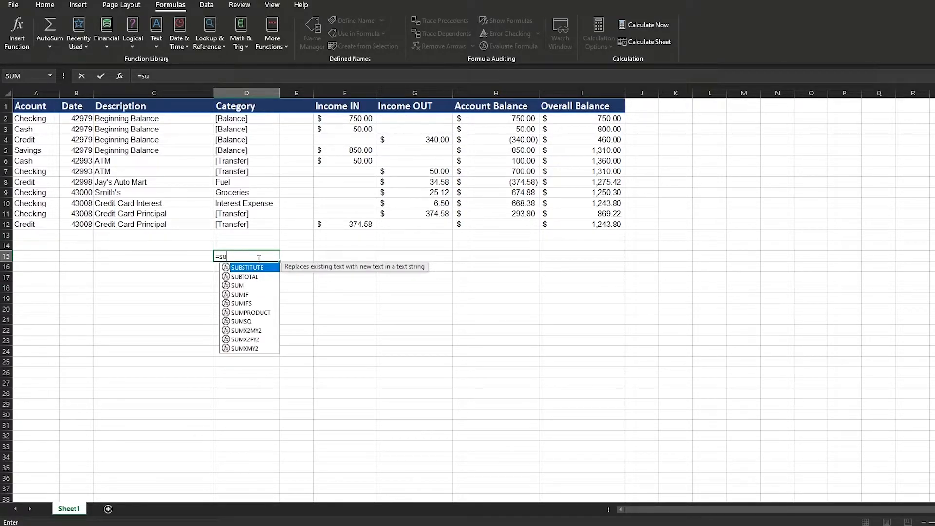
{"action": "type", "text": "m"}
{"action": "key", "text": "Return"}
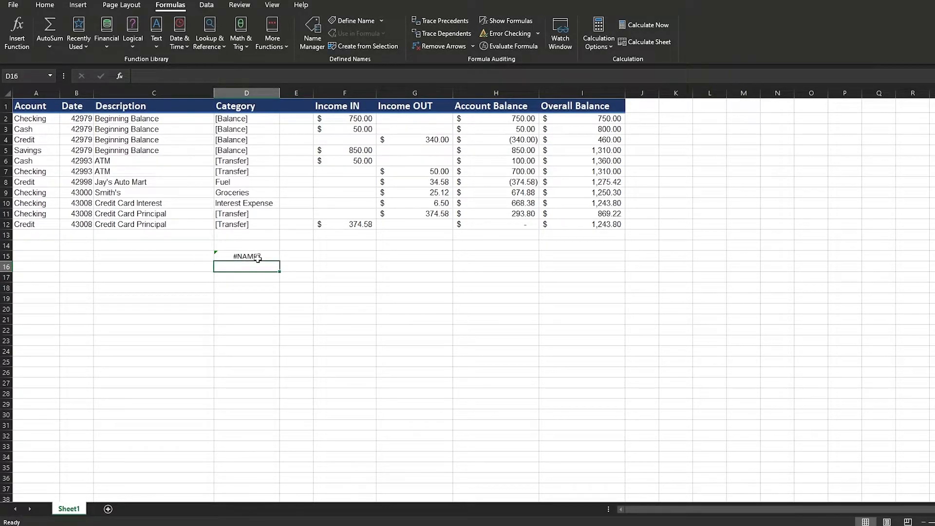
Reopen the formula in D15 and clear the cell.
{"action": "double_click", "coordinate": [258, 258]}
{"action": "left_click", "coordinate": [234, 153]}
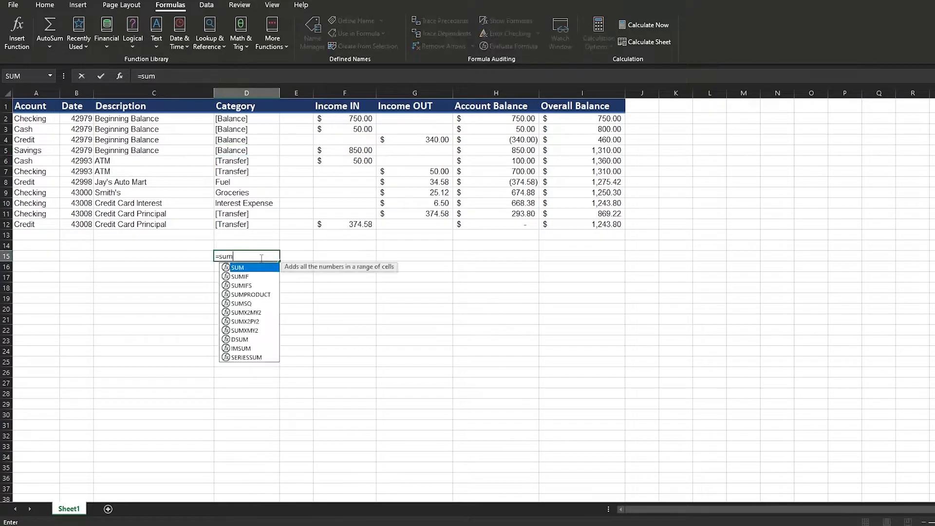
{"action": "left_click", "coordinate": [240, 151]}
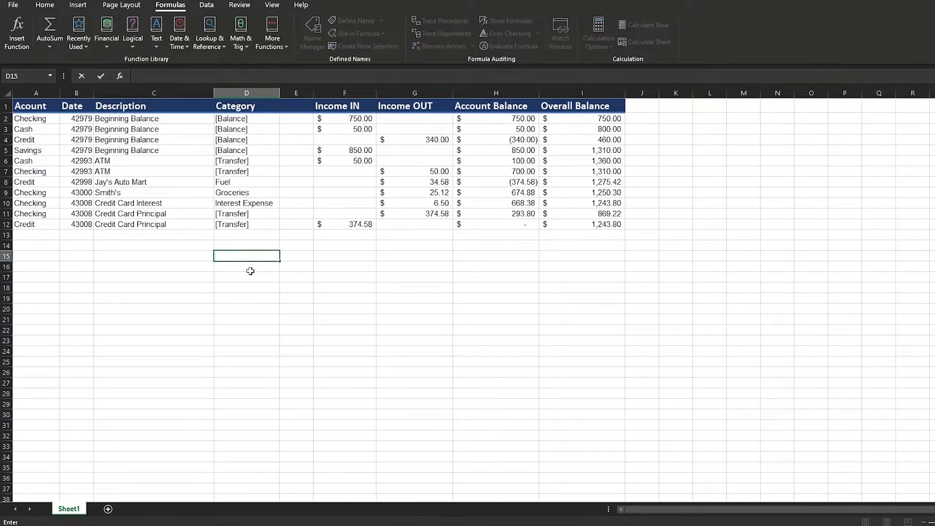
{"action": "key", "text": "Return"}
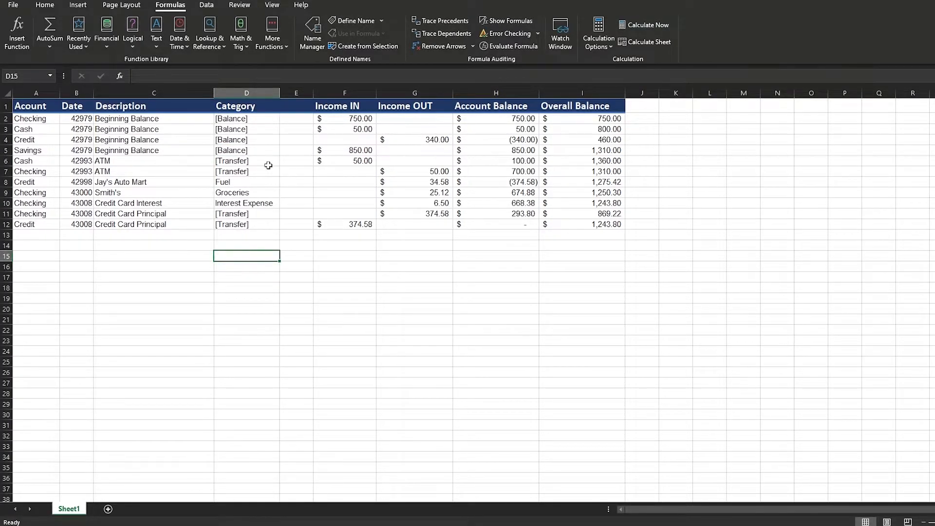
{"action": "left_click", "coordinate": [251, 122]}
{"action": "left_click_drag", "start_coordinate": [248, 129], "coordinate": [247, 157]}
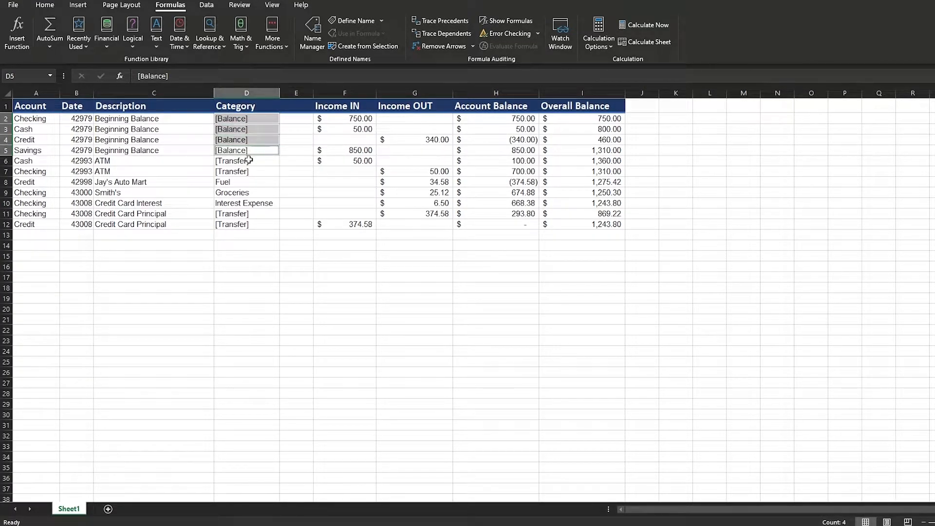
{"action": "left_click", "coordinate": [49, 46]}
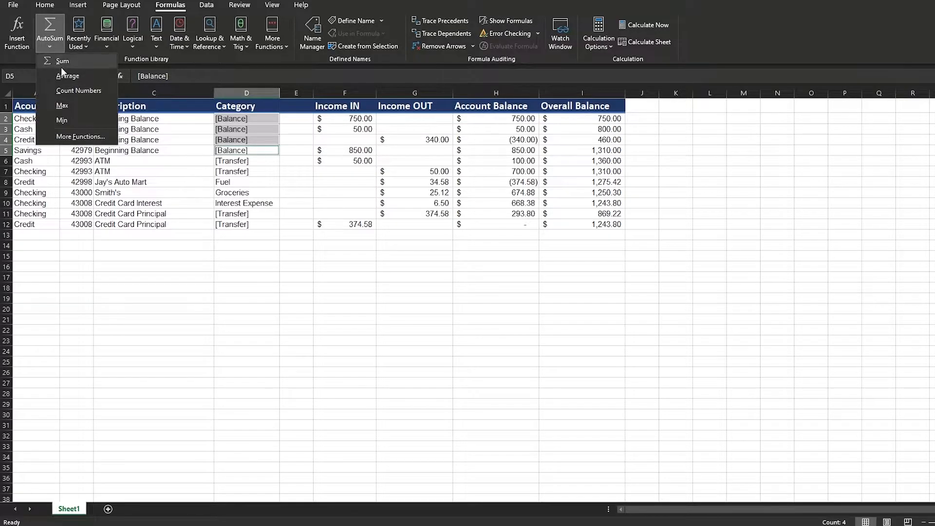
{"action": "left_click", "coordinate": [60, 64]}
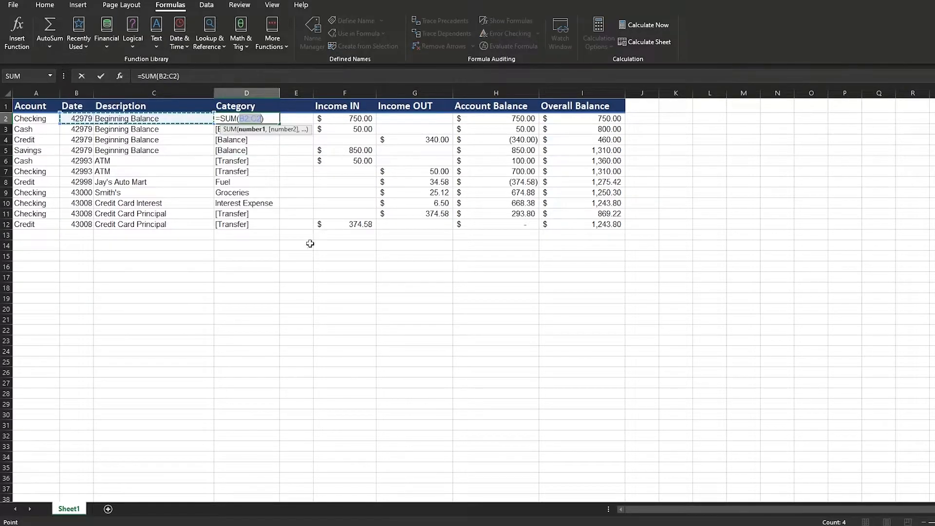
{"action": "left_click", "coordinate": [276, 286]}
{"action": "left_click", "coordinate": [310, 278]}
{"action": "left_click", "coordinate": [272, 255]}
{"action": "left_click", "coordinate": [252, 289]}
{"action": "key", "text": "Up"}
{"action": "key", "text": "Up"}
{"action": "key", "text": "Up"}
{"action": "key", "text": "Down"}
{"action": "key", "text": "Down"}
{"action": "key", "text": "Down"}
{"action": "key", "text": "Up"}
{"action": "key", "text": "Up"}
{"action": "key", "text": "Up"}
{"action": "key", "text": "Down"}
{"action": "key", "text": "Down"}
{"action": "key", "text": "Escape"}
{"action": "left_click", "coordinate": [246, 287]}
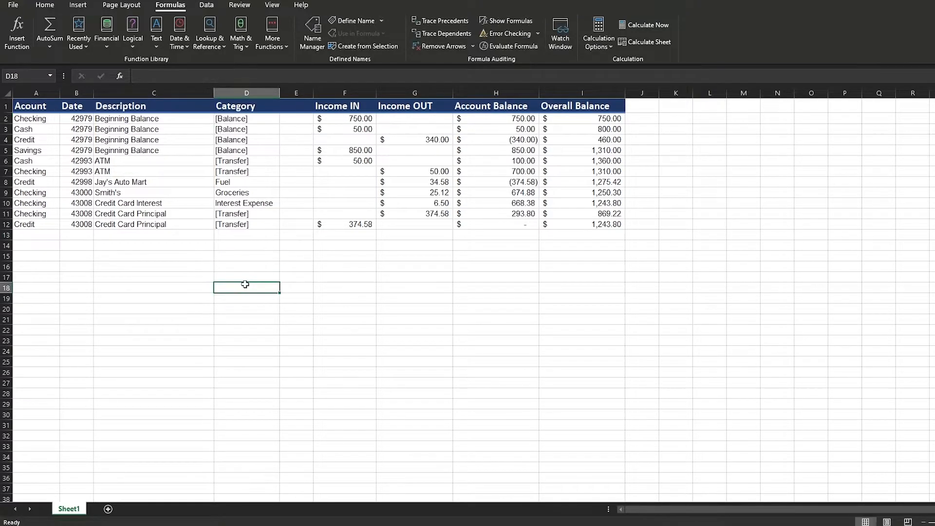
Insert an AutoSum formula in D17 that adds the individual [Balance] cells, =SUM(D5,D4,D3,D2).
{"action": "left_click", "coordinate": [244, 280]}
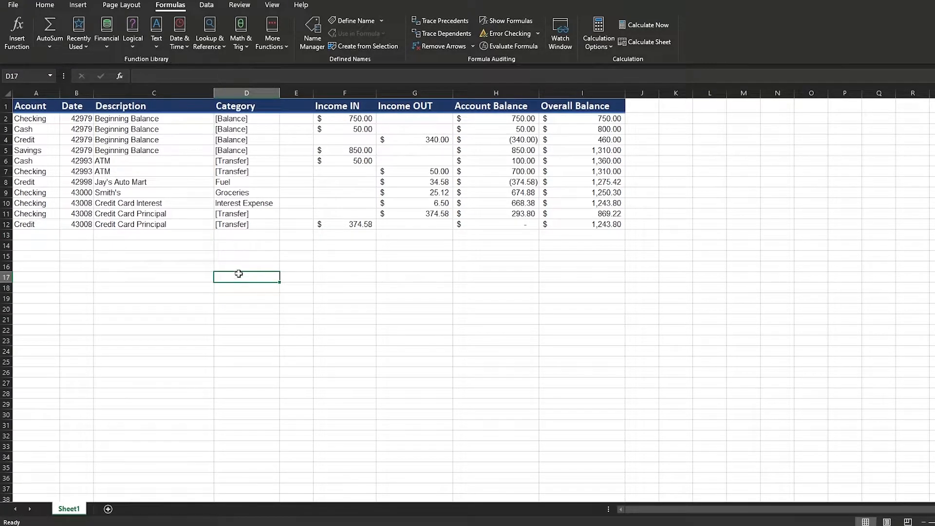
{"action": "left_click", "coordinate": [51, 45]}
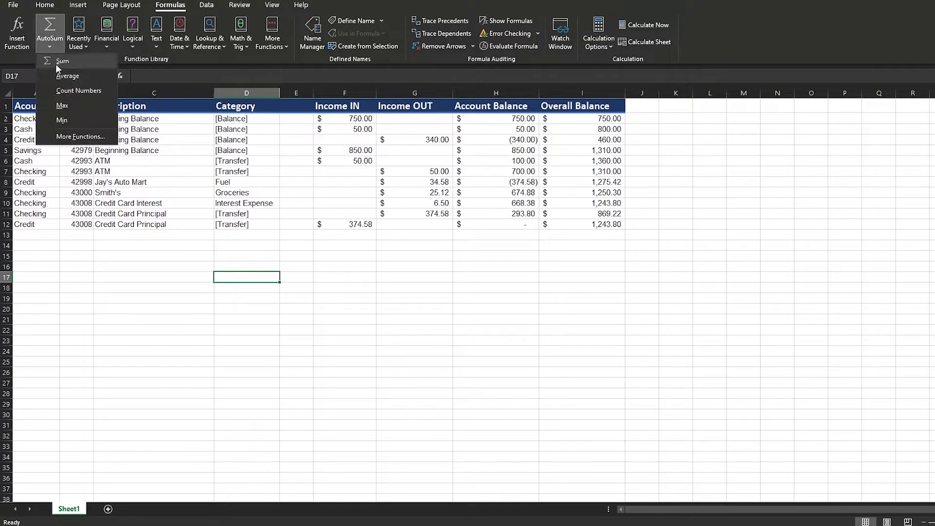
{"action": "left_click", "coordinate": [55, 64]}
{"action": "left_click", "coordinate": [238, 154]}
{"action": "left_click", "coordinate": [237, 140], "text": "ctrl"}
{"action": "left_click", "coordinate": [237, 129], "text": "ctrl"}
{"action": "left_click", "coordinate": [237, 119], "text": "ctrl"}
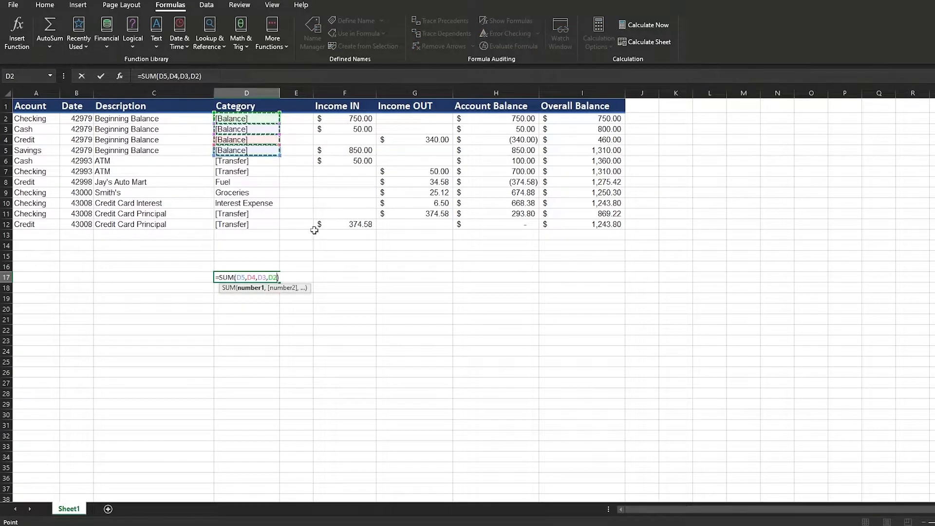
{"action": "key", "text": "Return"}
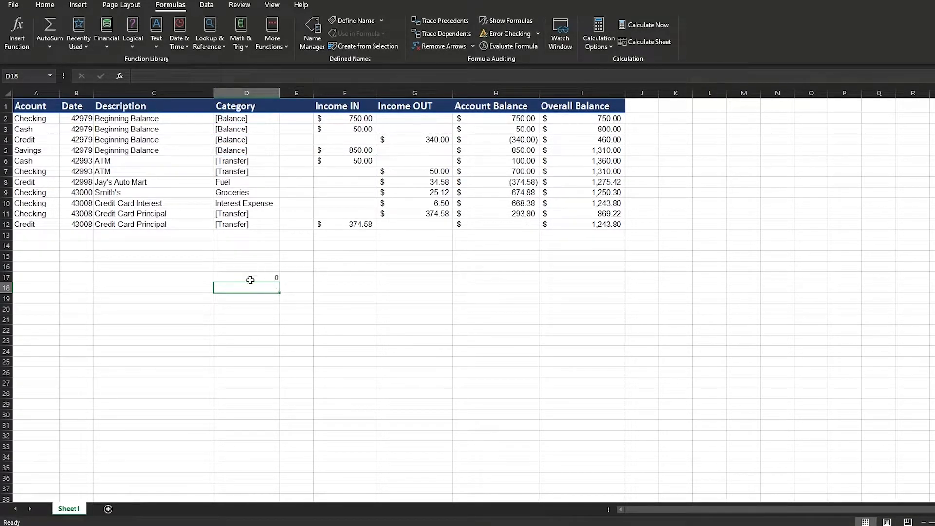
Clear the SUM formula from D17.
{"action": "left_click", "coordinate": [274, 279]}
{"action": "key", "text": "BackSpace"}
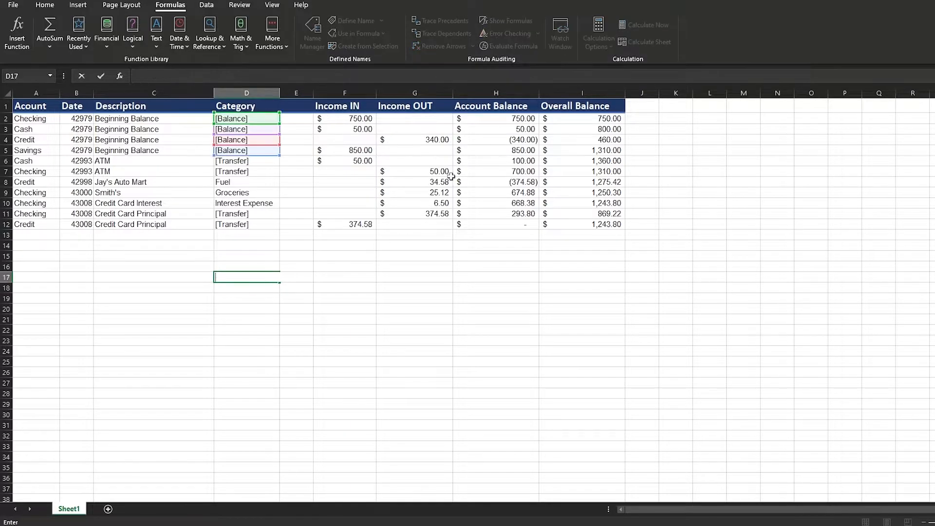
{"action": "left_click", "coordinate": [600, 120]}
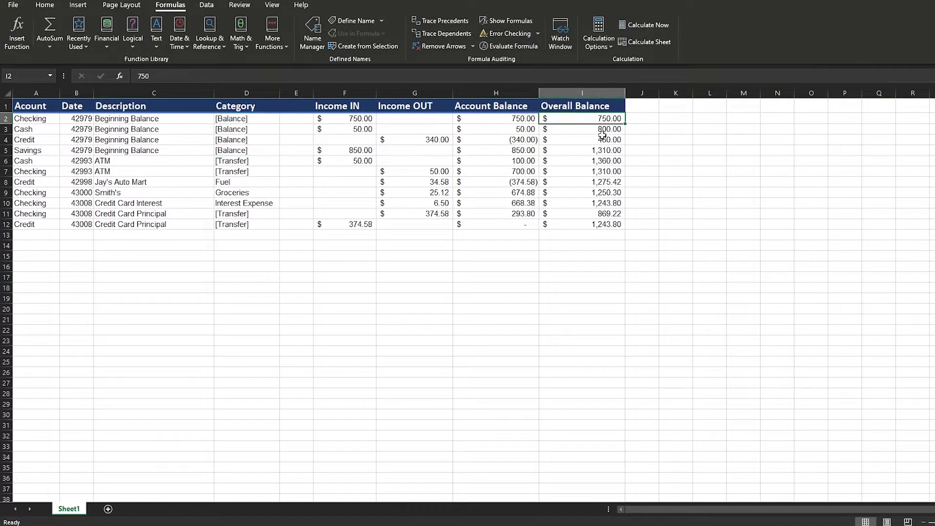
Select the Overall Balance amounts of the [Balance] rows, I2:I5, to check their sum.
{"action": "left_click", "coordinate": [242, 267]}
{"action": "left_click", "coordinate": [429, 276]}
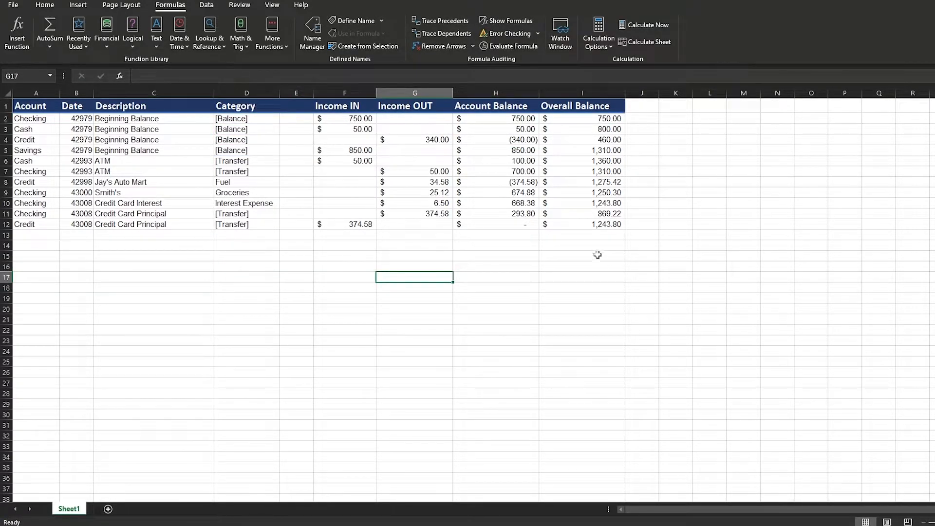
{"action": "left_click", "coordinate": [595, 275]}
{"action": "left_click_drag", "start_coordinate": [609, 122], "coordinate": [610, 150]}
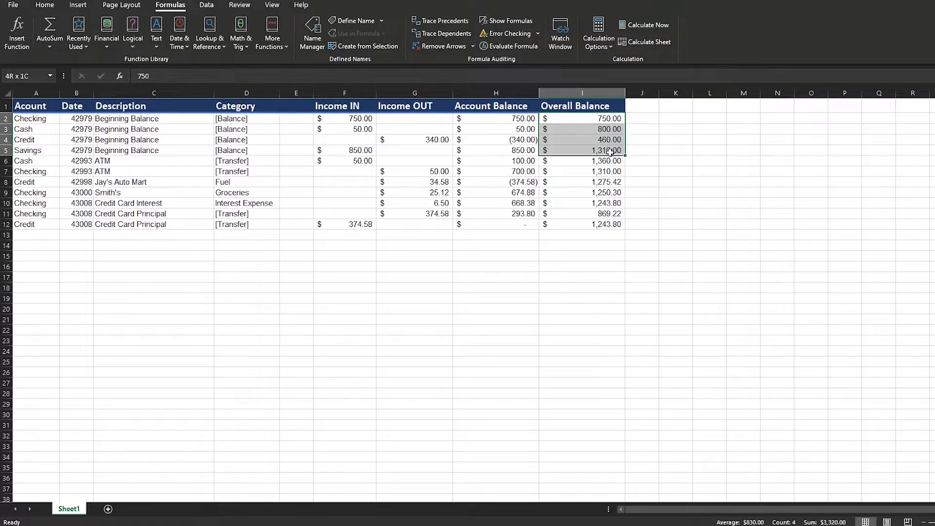
Insert an AutoSum formula in I17 that adds the Overall Balance amounts of the [Transfer] rows, =SUM(I6,I7,I11,I12).
{"action": "left_click", "coordinate": [616, 185]}
{"action": "left_click", "coordinate": [608, 161]}
{"action": "left_click", "coordinate": [610, 173]}
{"action": "left_click", "coordinate": [579, 277]}
{"action": "left_click", "coordinate": [50, 47]}
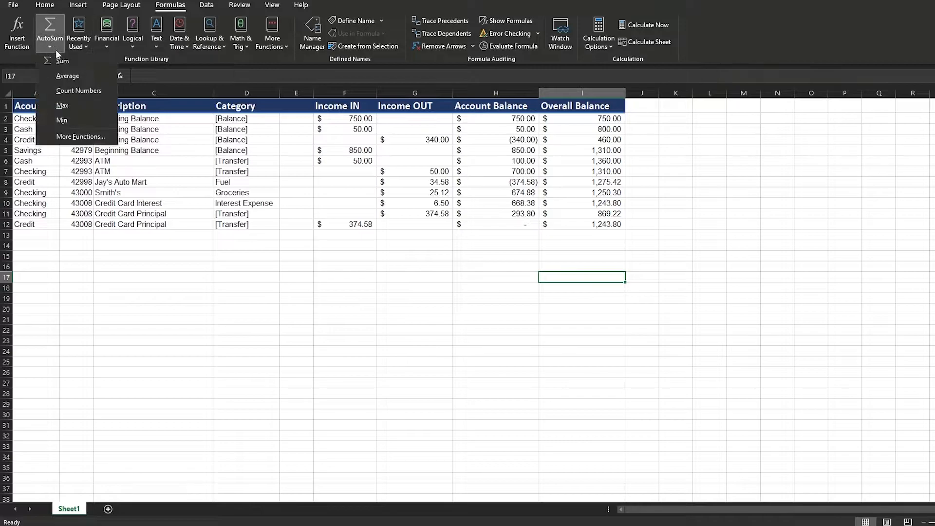
{"action": "left_click", "coordinate": [63, 60]}
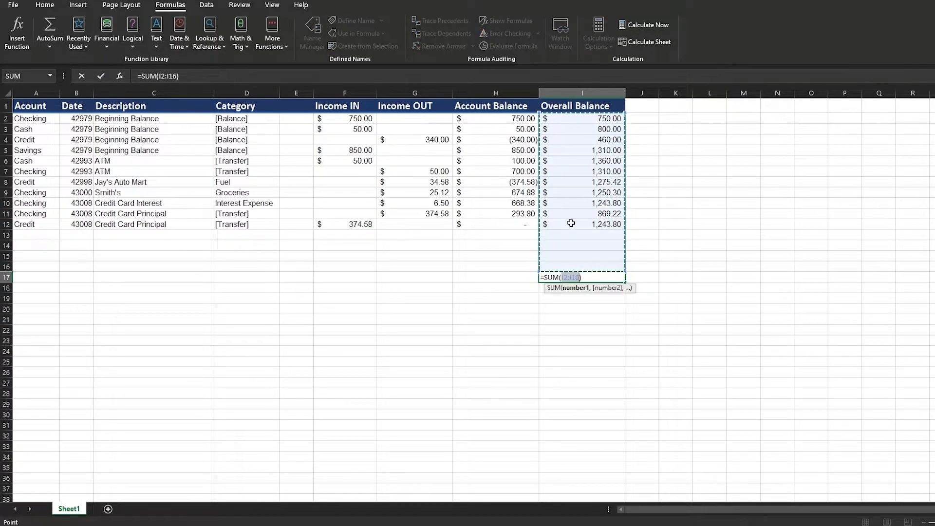
{"action": "left_click", "coordinate": [609, 138]}
{"action": "key", "text": "Up"}
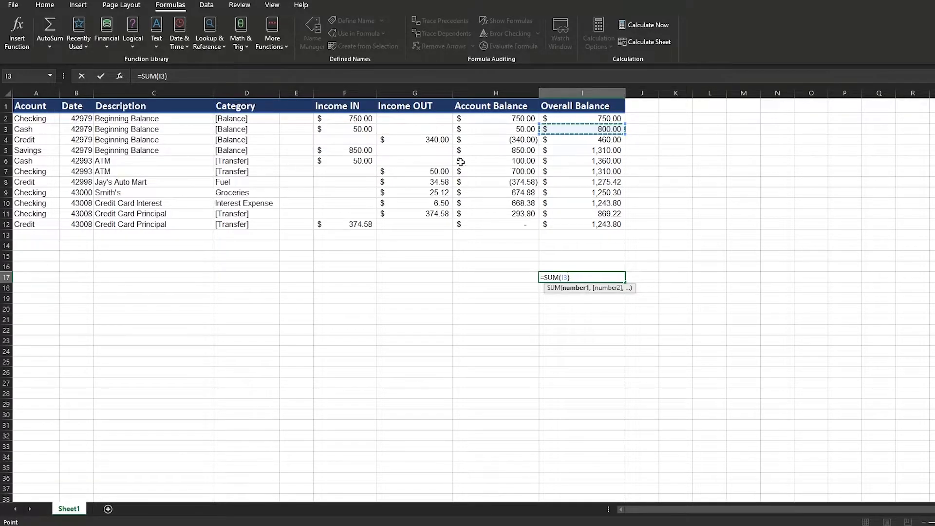
{"action": "left_click", "coordinate": [602, 161]}
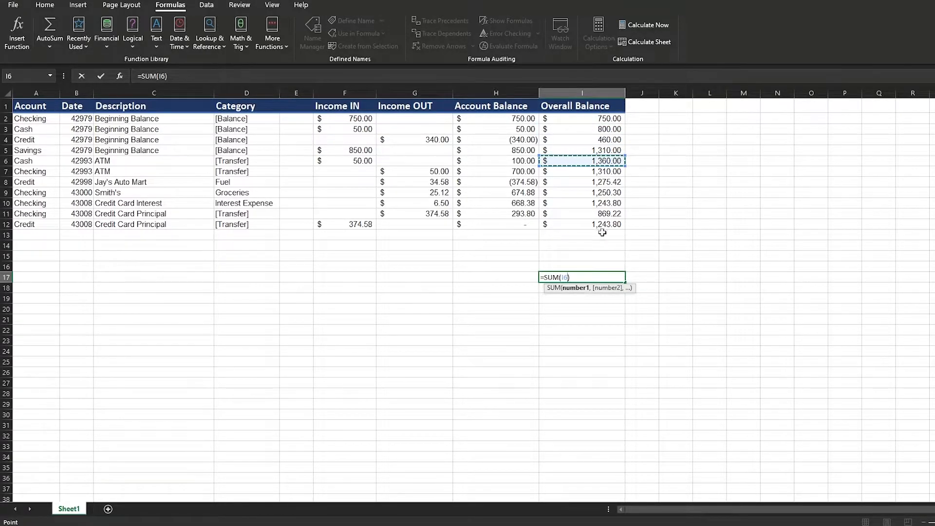
{"action": "left_click", "coordinate": [612, 172], "text": "ctrl"}
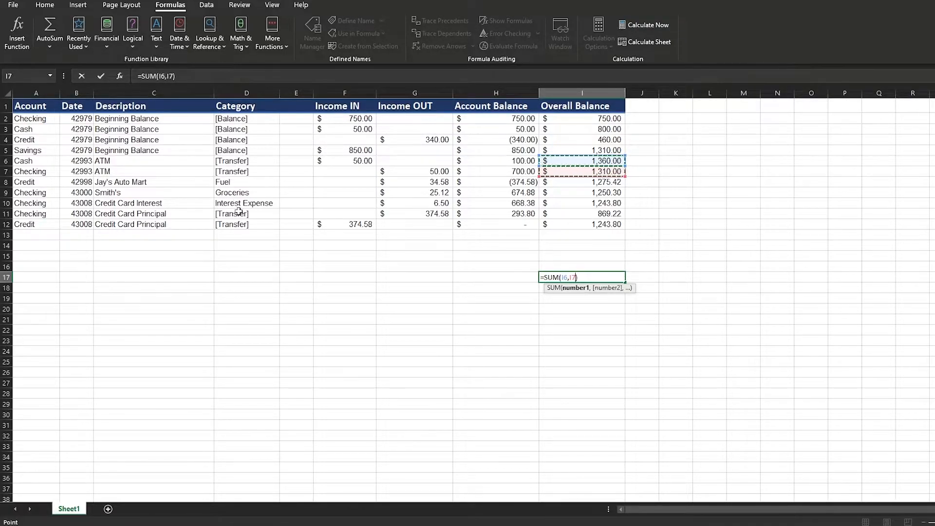
{"action": "left_click", "coordinate": [598, 213], "text": "ctrl"}
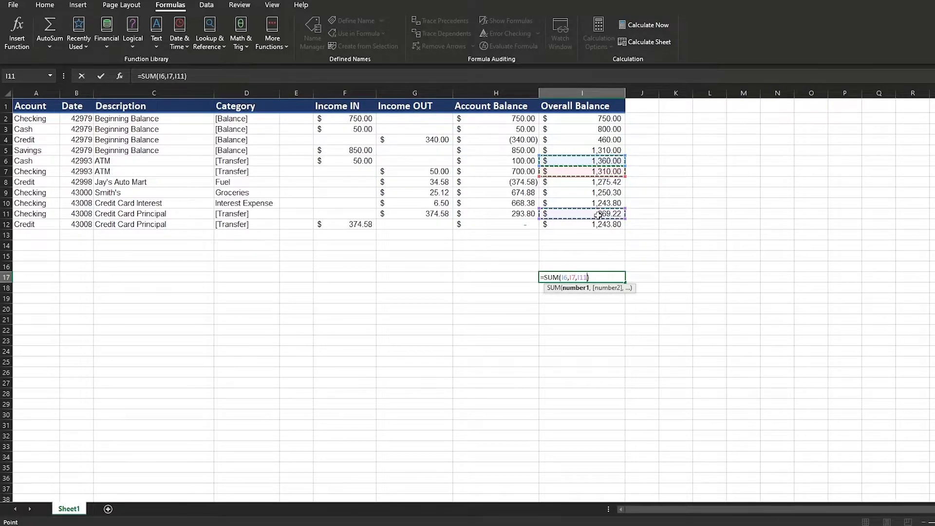
{"action": "left_click", "coordinate": [599, 224], "text": "ctrl"}
{"action": "key", "text": "Return"}
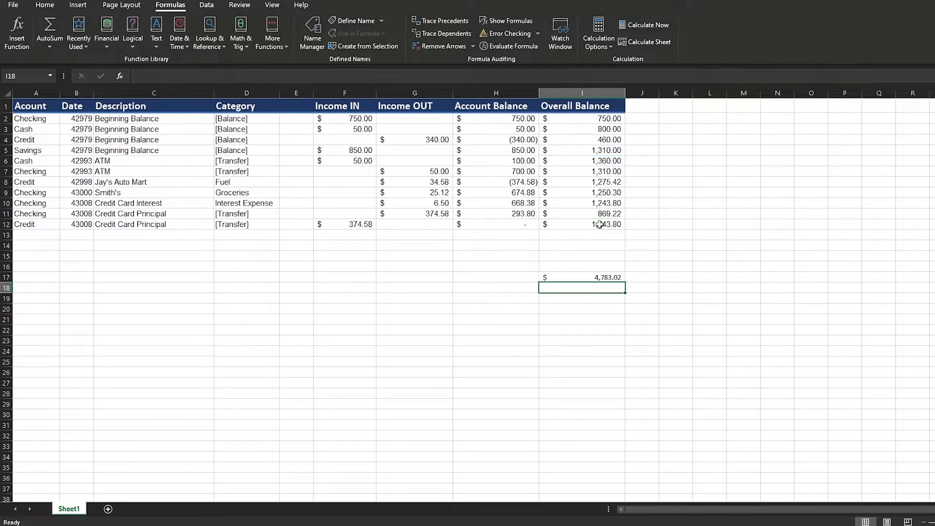
Clear the SUM formula from I17.
{"action": "left_click", "coordinate": [607, 279]}
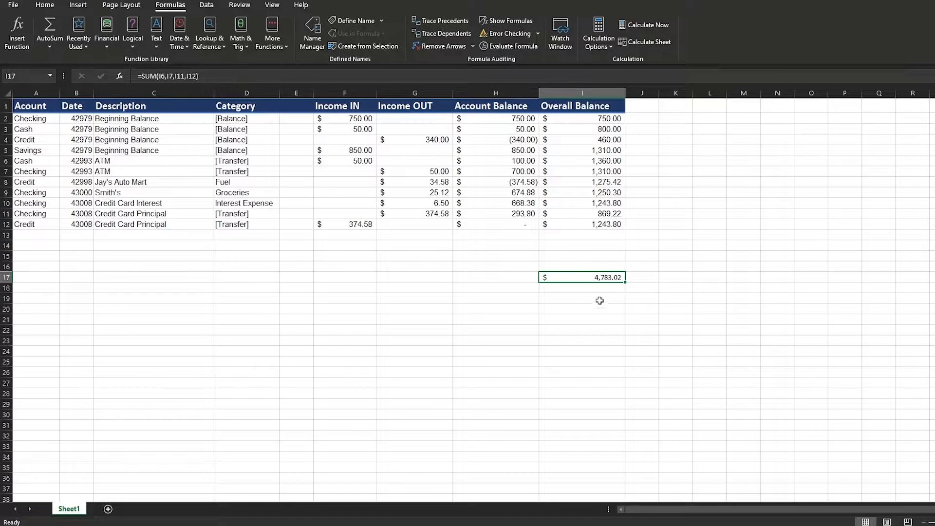
{"action": "key", "text": "BackSpace"}
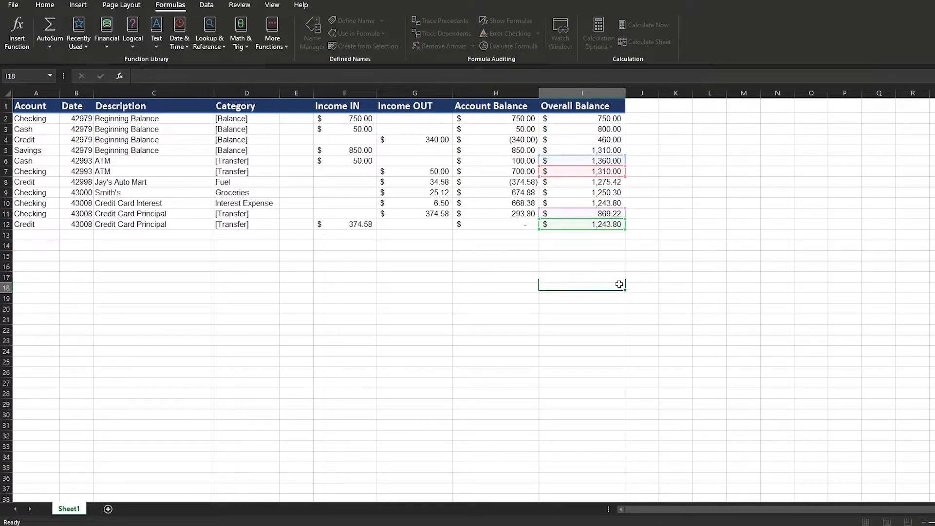
{"action": "key", "text": "Return"}
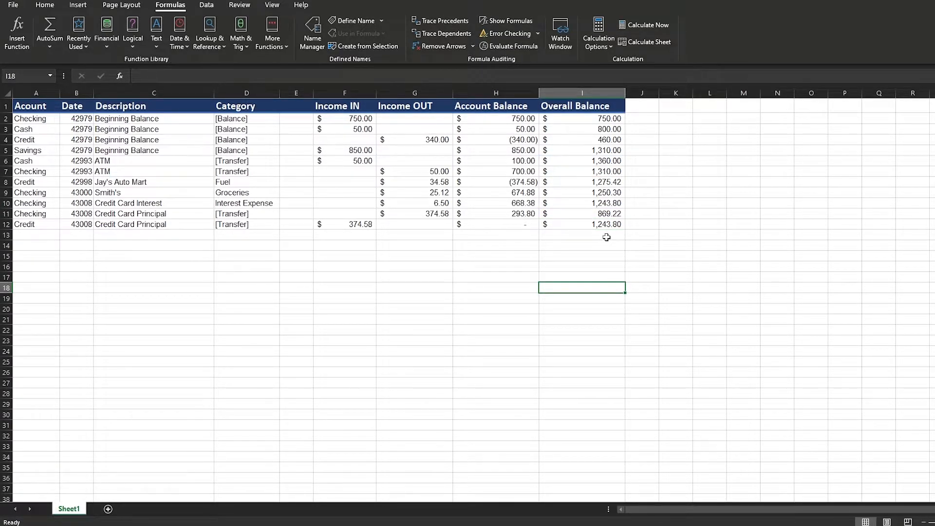
{"action": "left_click", "coordinate": [551, 328]}
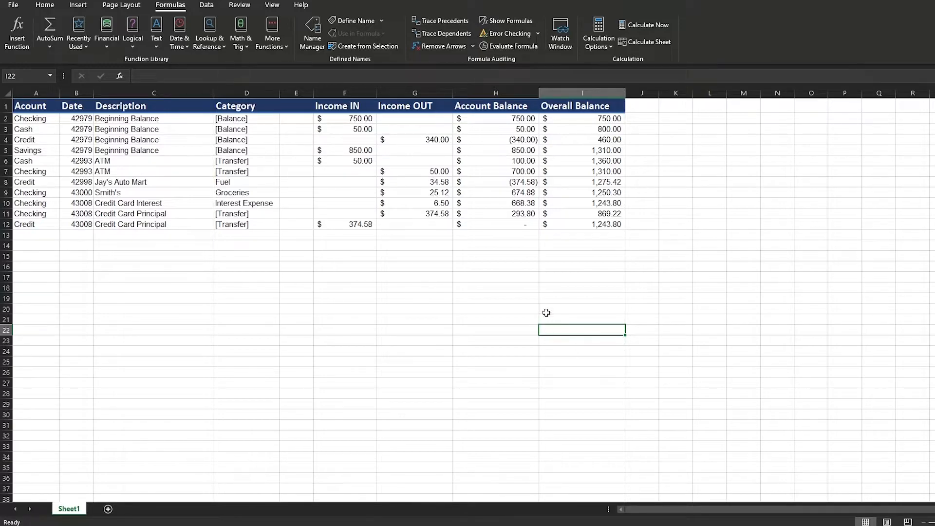
{"action": "left_click", "coordinate": [610, 278]}
{"action": "left_click", "coordinate": [160, 107]}
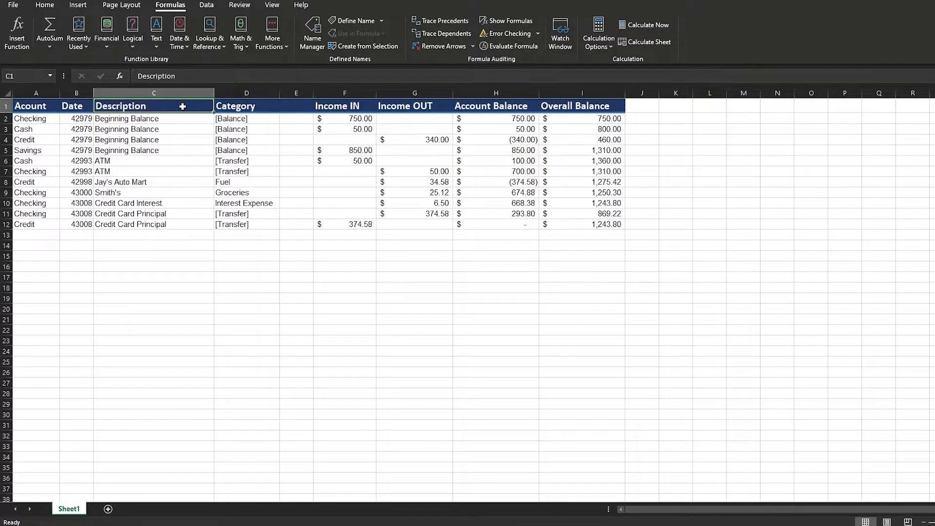
{"action": "left_click", "coordinate": [573, 108]}
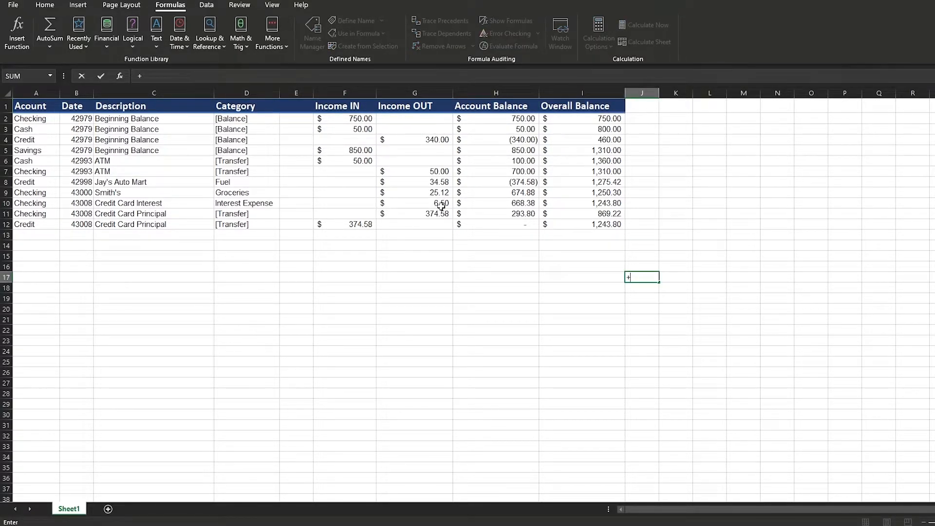
{"action": "left_click", "coordinate": [304, 151]}
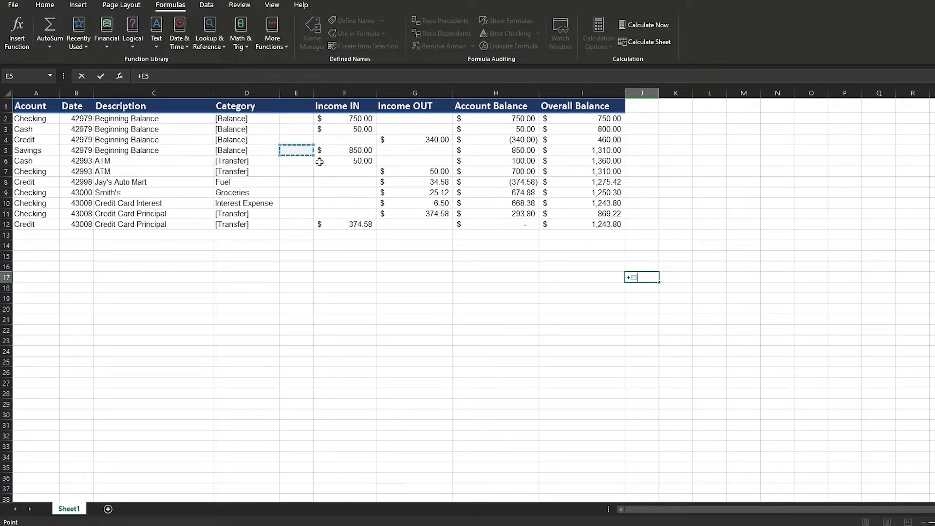
{"action": "key", "text": "Escape"}
{"action": "left_click", "coordinate": [421, 181]}
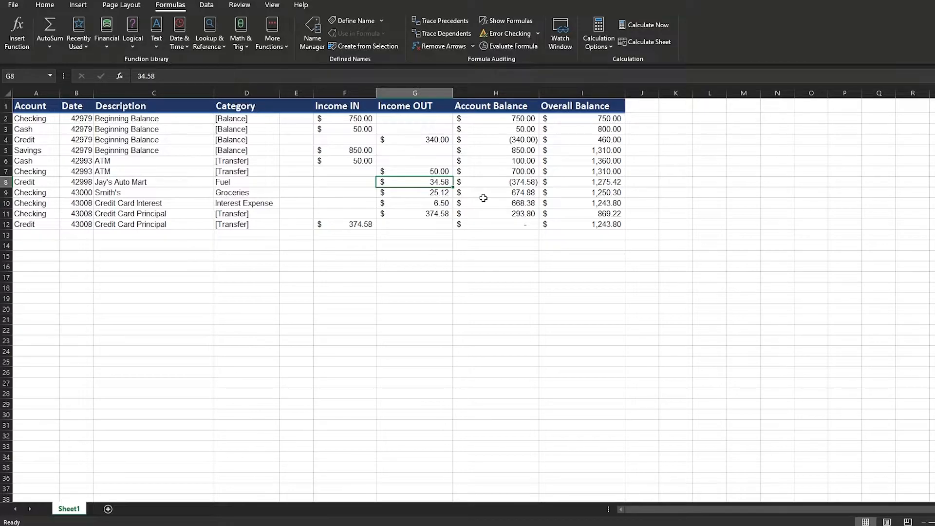
{"action": "key", "text": "ctrl+t"}
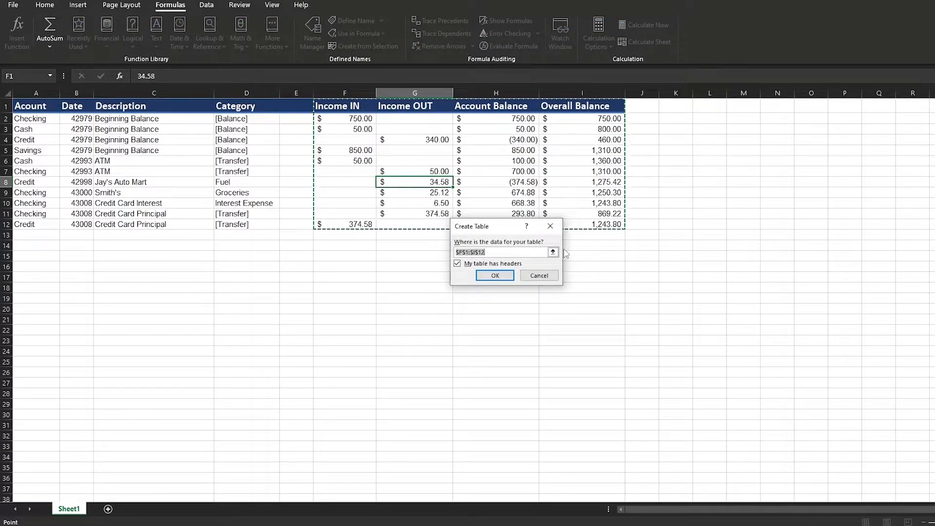
{"action": "left_click", "coordinate": [540, 277]}
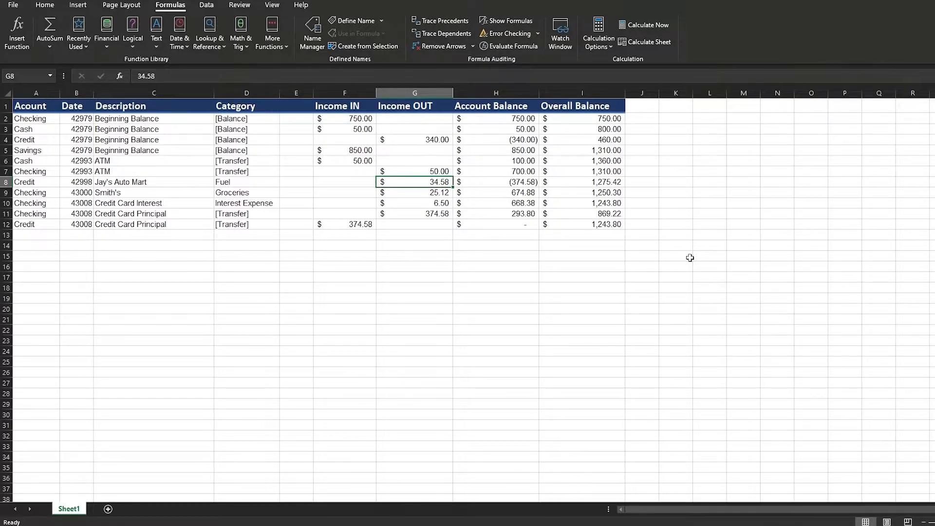
{"action": "left_click_drag", "start_coordinate": [617, 227], "coordinate": [507, 107]}
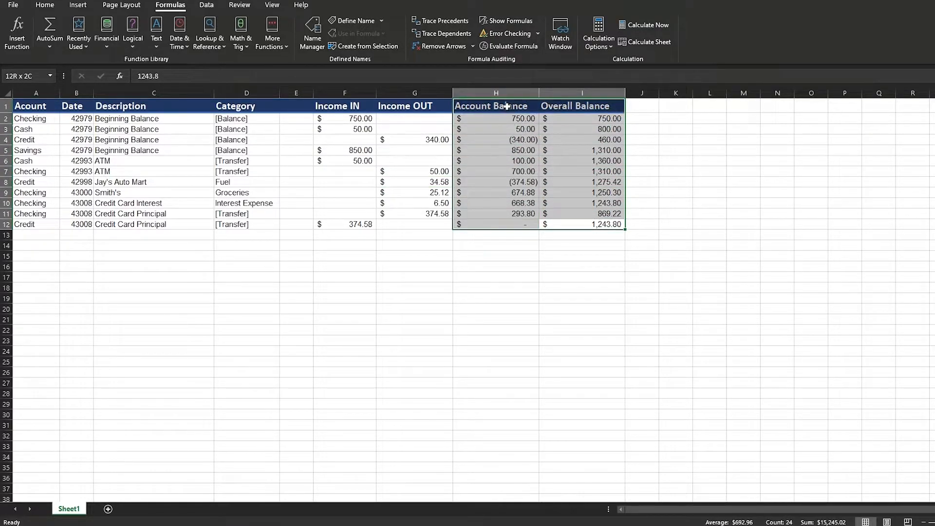
{"action": "left_click", "coordinate": [554, 258]}
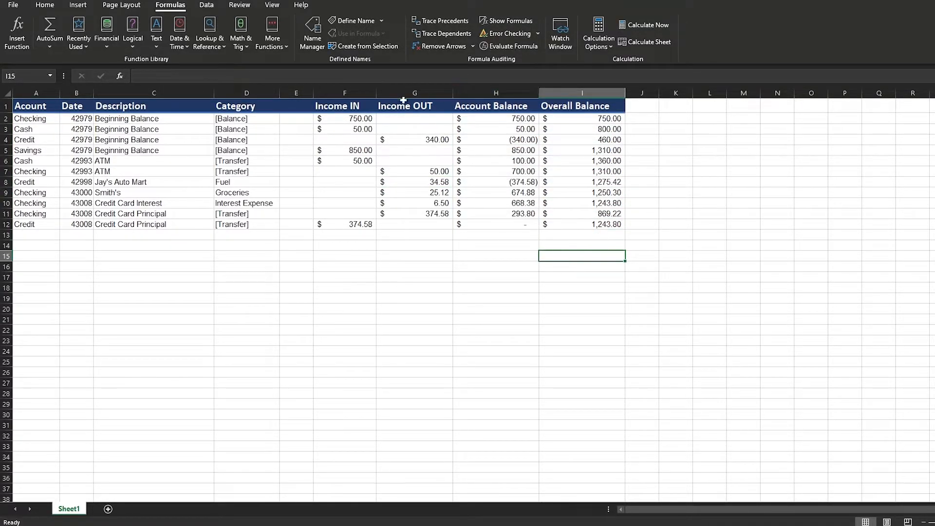
Convert the whole ledger range A1:I12 into a table with headers.
{"action": "left_click", "coordinate": [351, 107]}
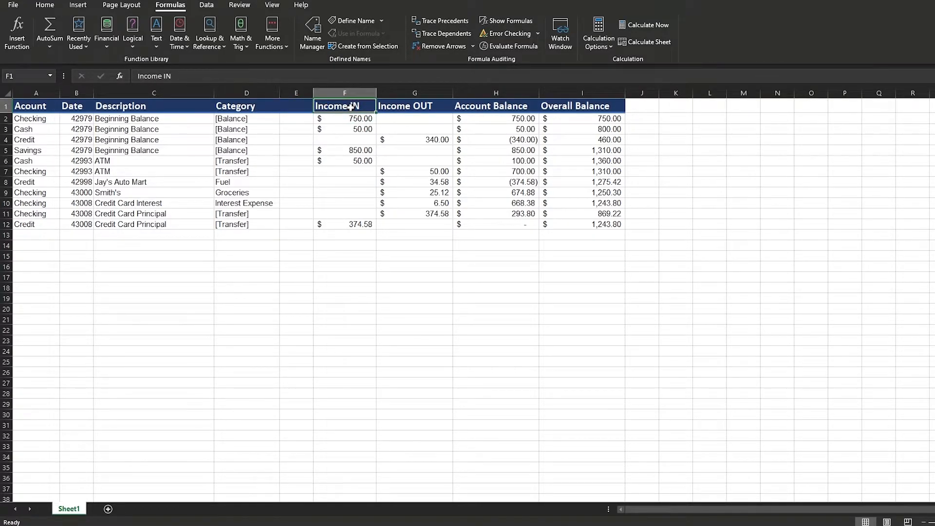
{"action": "key", "text": "ctrl+t"}
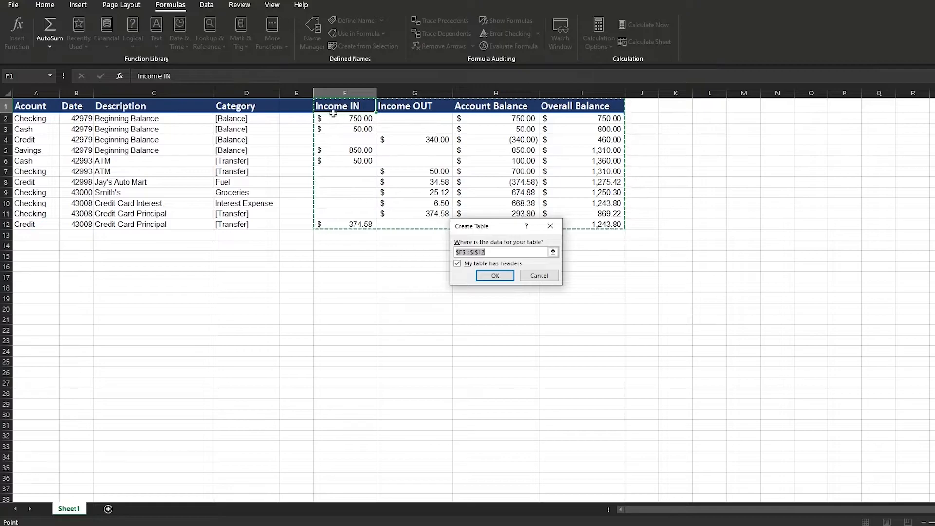
{"action": "left_click", "coordinate": [239, 105]}
{"action": "left_click_drag", "start_coordinate": [34, 105], "coordinate": [592, 226]}
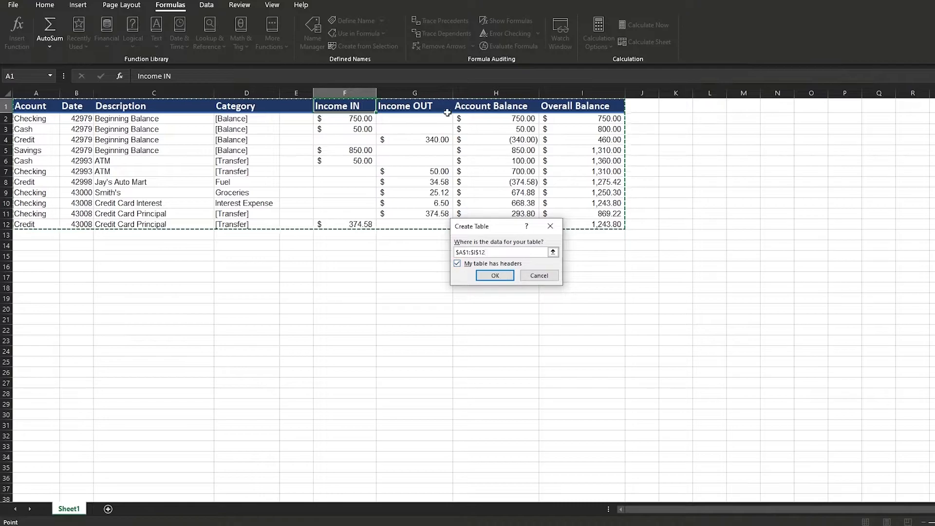
{"action": "left_click", "coordinate": [497, 275]}
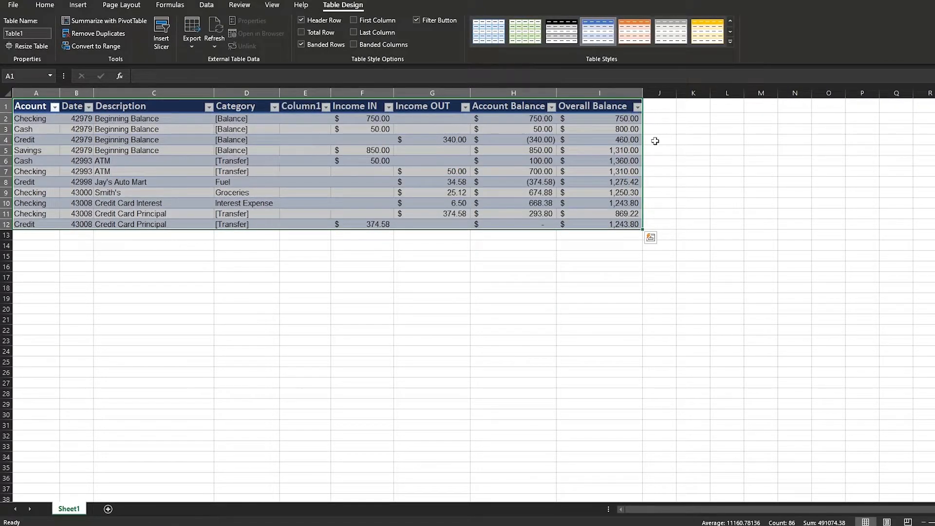
{"action": "left_click", "coordinate": [655, 141]}
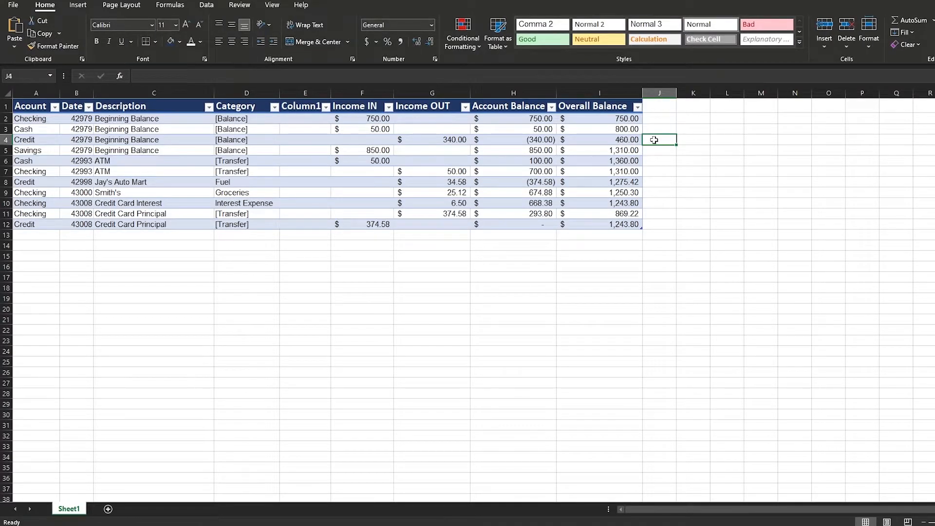
{"action": "left_click", "coordinate": [638, 107]}
{"action": "left_click", "coordinate": [638, 108]}
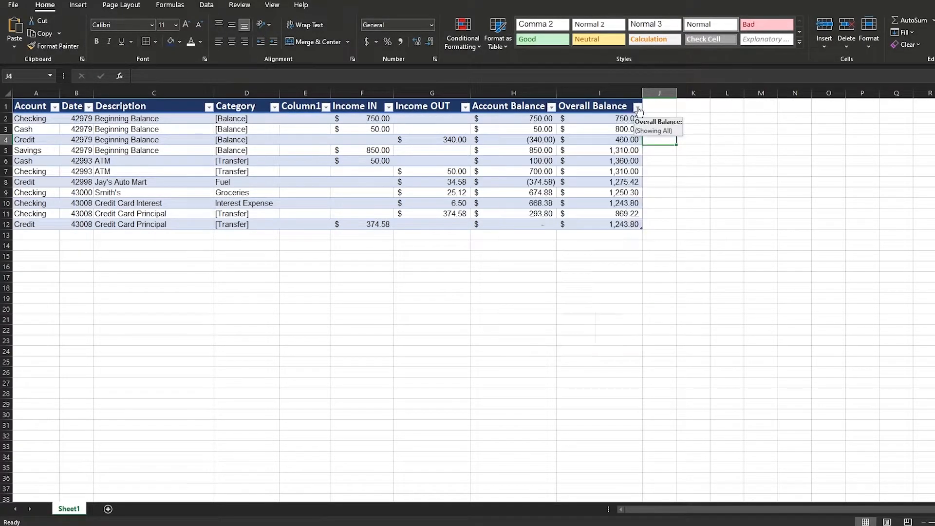
{"action": "left_click", "coordinate": [248, 132]}
{"action": "left_click", "coordinate": [240, 150]}
{"action": "left_click", "coordinate": [209, 227]}
{"action": "left_click", "coordinate": [248, 278]}
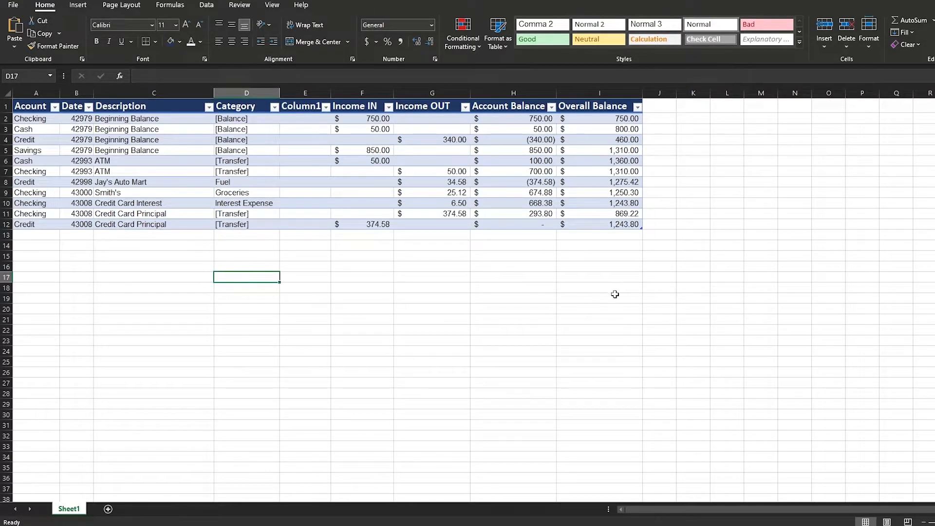
{"action": "left_click", "coordinate": [666, 264]}
{"action": "left_click", "coordinate": [667, 256]}
{"action": "left_click", "coordinate": [702, 248]}
{"action": "double_click", "coordinate": [703, 249]}
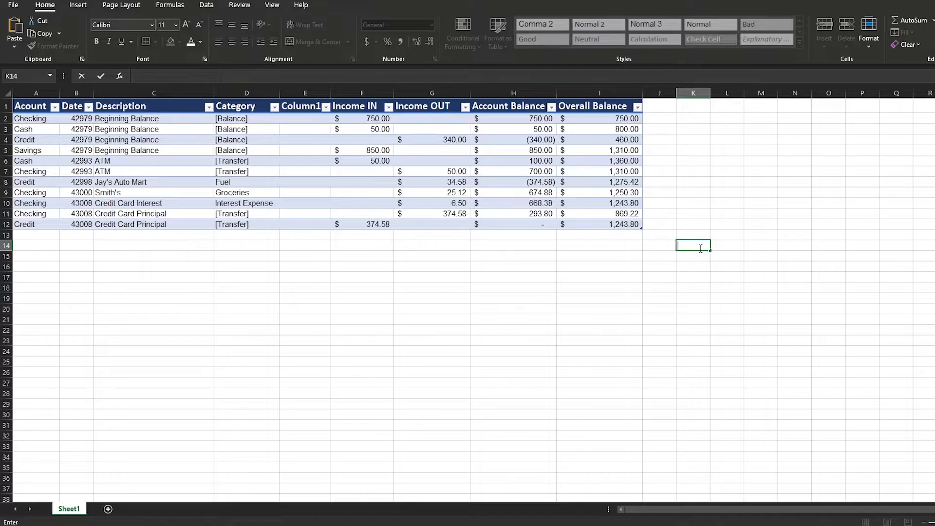
{"action": "type", "text": "="}
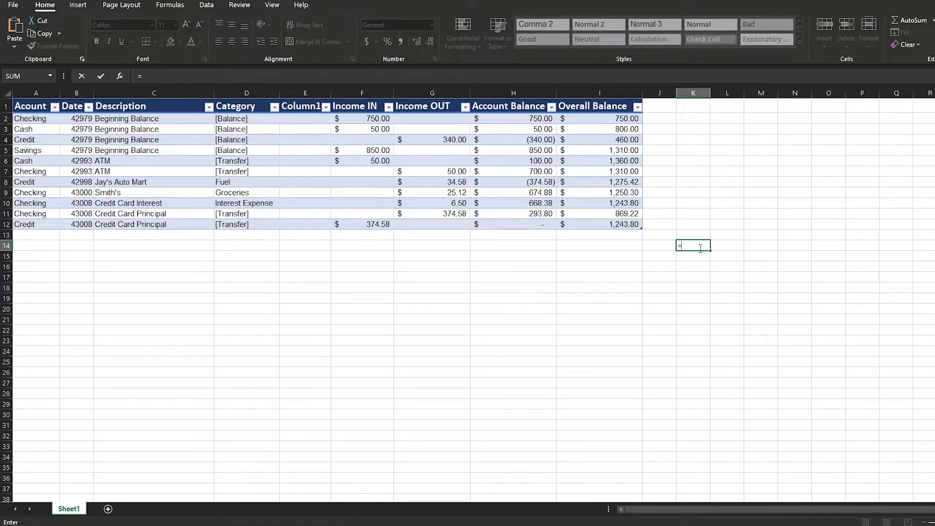
{"action": "type", "text": "si"}
{"action": "key", "text": "BackSpace"}
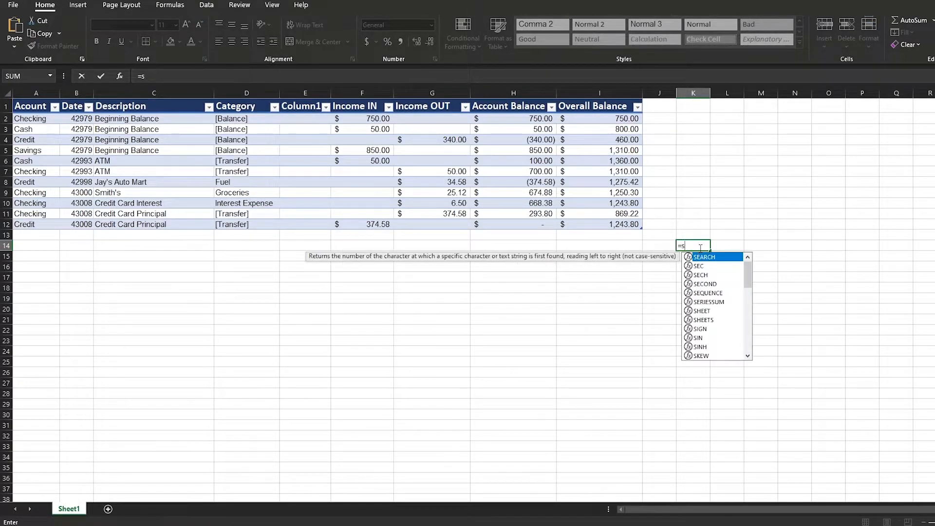
{"action": "type", "text": "u"}
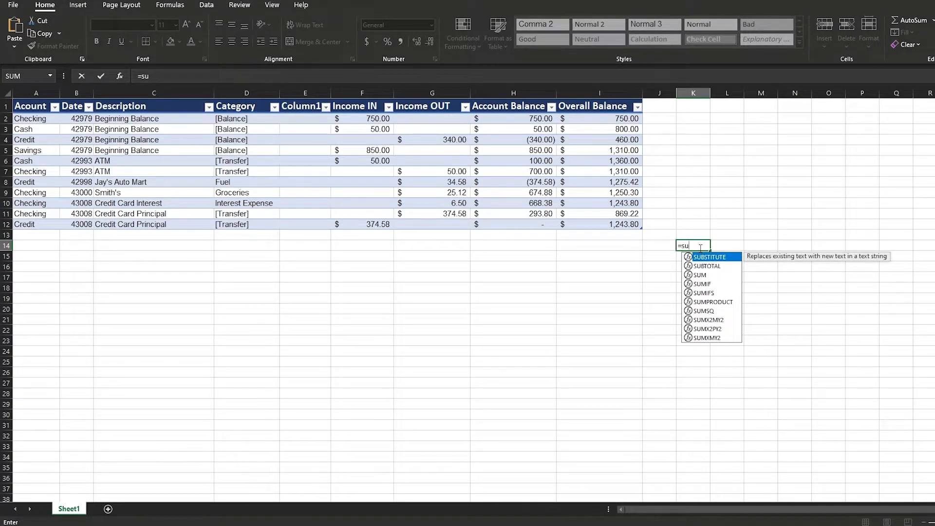
{"action": "type", "text": "m"}
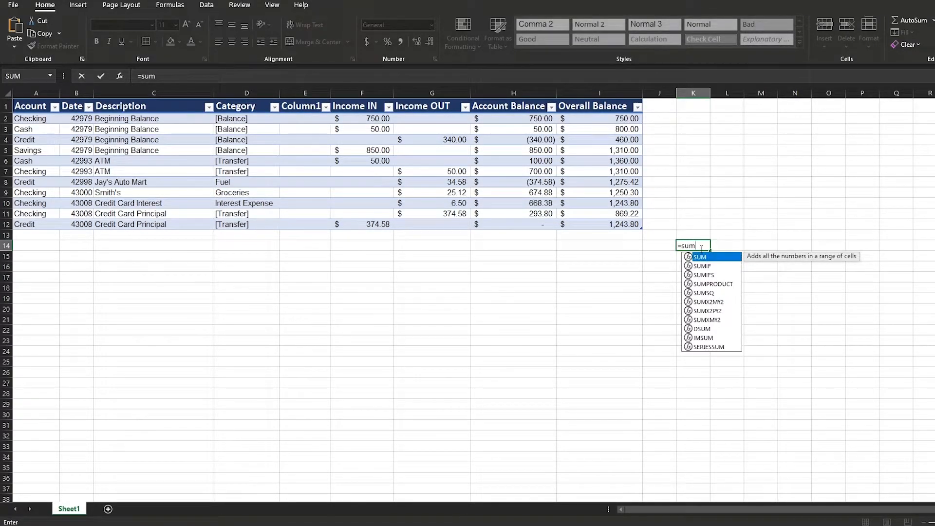
{"action": "left_click", "coordinate": [707, 276]}
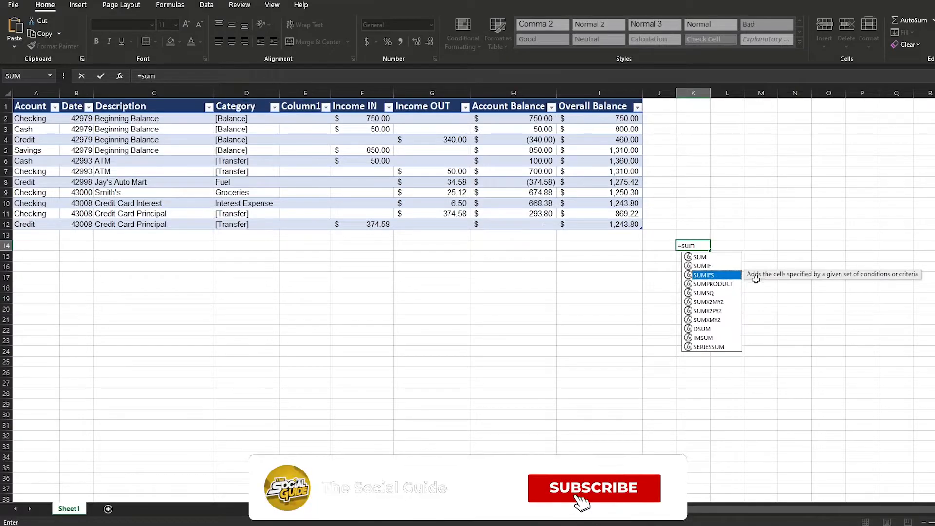
{"action": "double_click", "coordinate": [724, 278]}
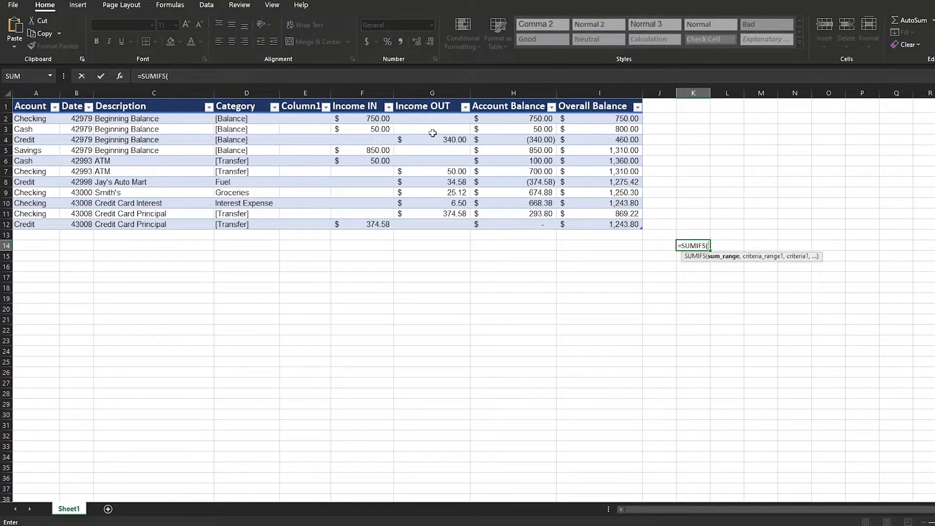
{"action": "left_click", "coordinate": [238, 107]}
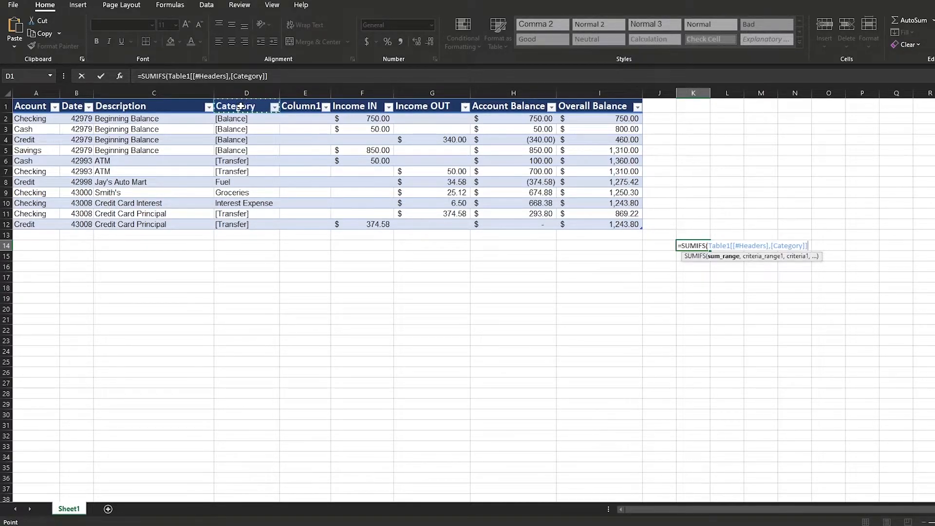
{"action": "key", "text": "BackSpace"}
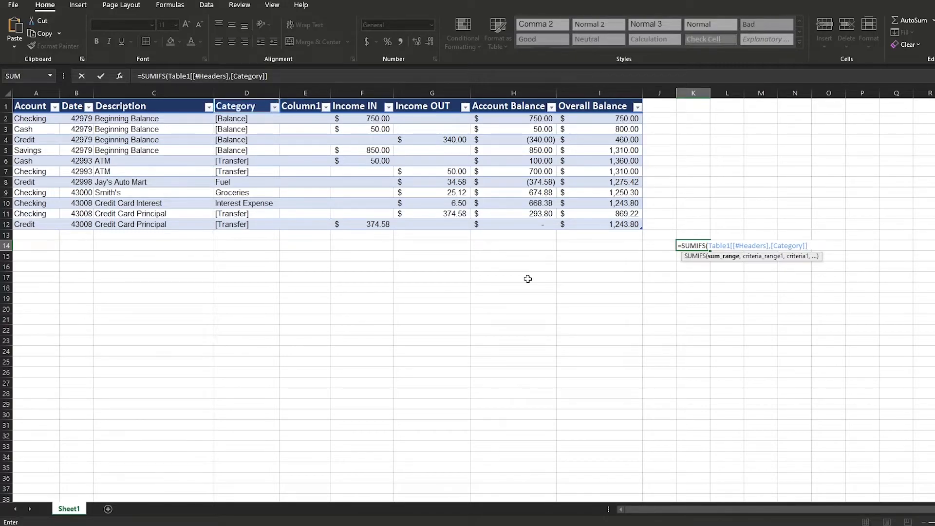
{"action": "type", "text": ","}
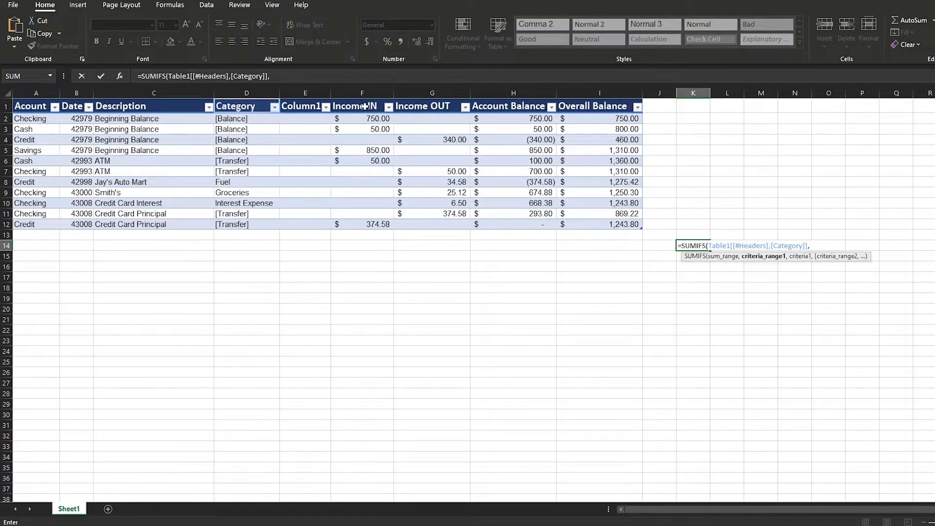
{"action": "key", "text": "Escape"}
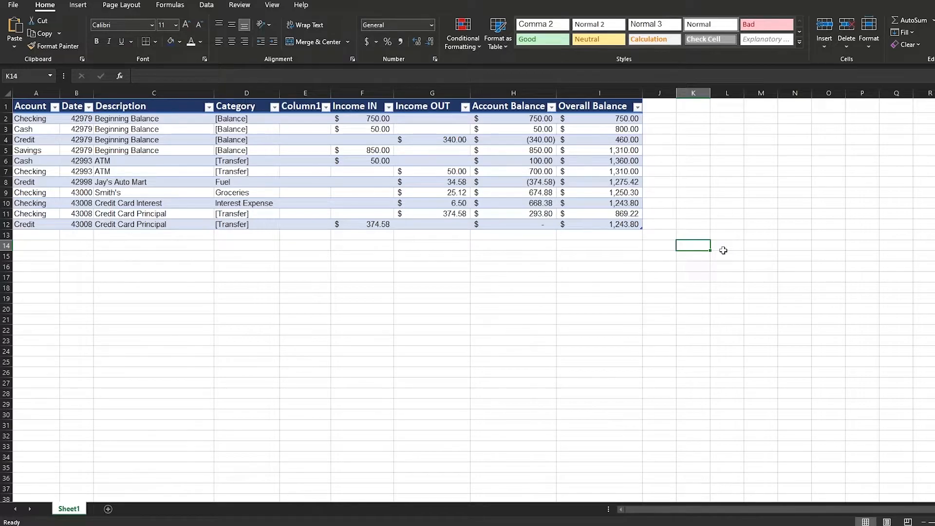
Label cell K14 "sum of balance" and widen column K to fit the text.
{"action": "type", "text": "sum of"}
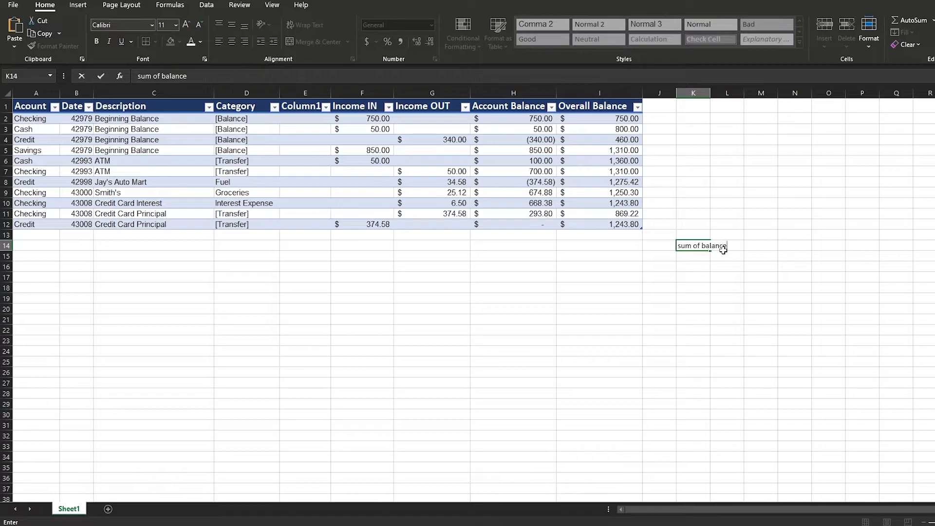
{"action": "type", "text": " balance"}
{"action": "left_click", "coordinate": [724, 250]}
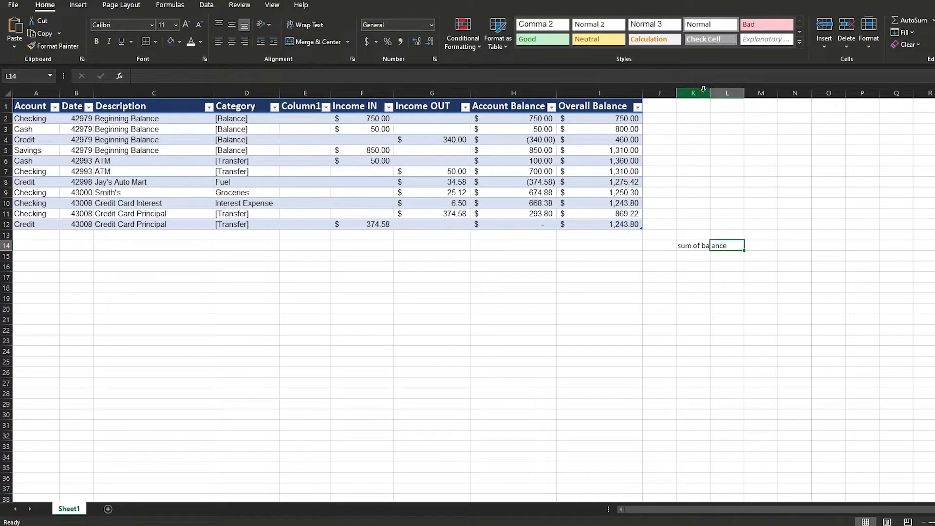
{"action": "left_click_drag", "start_coordinate": [711, 92], "coordinate": [744, 92]}
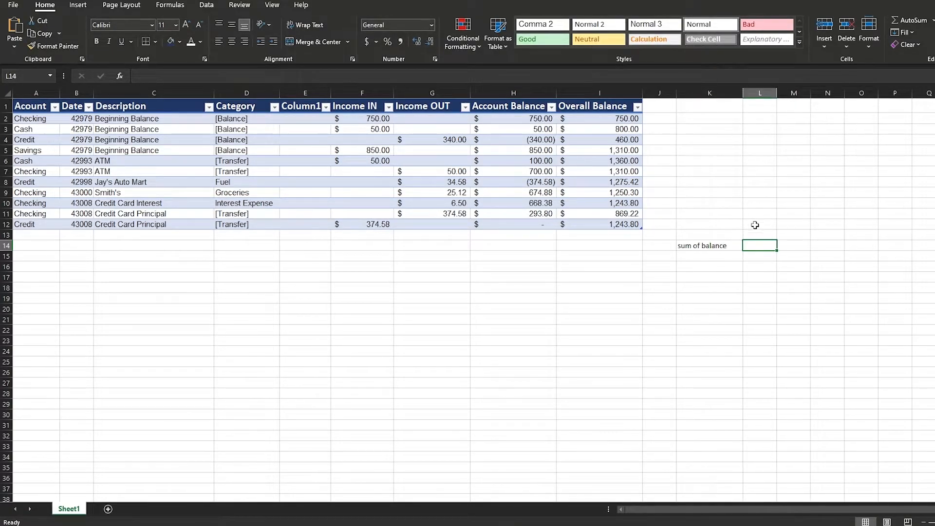
Start a SUMIFS formula in L14 with the table's entire Overall Balance column, including its header, as the sum range.
{"action": "left_click", "coordinate": [735, 245]}
{"action": "left_click", "coordinate": [747, 247]}
{"action": "type", "text": "="}
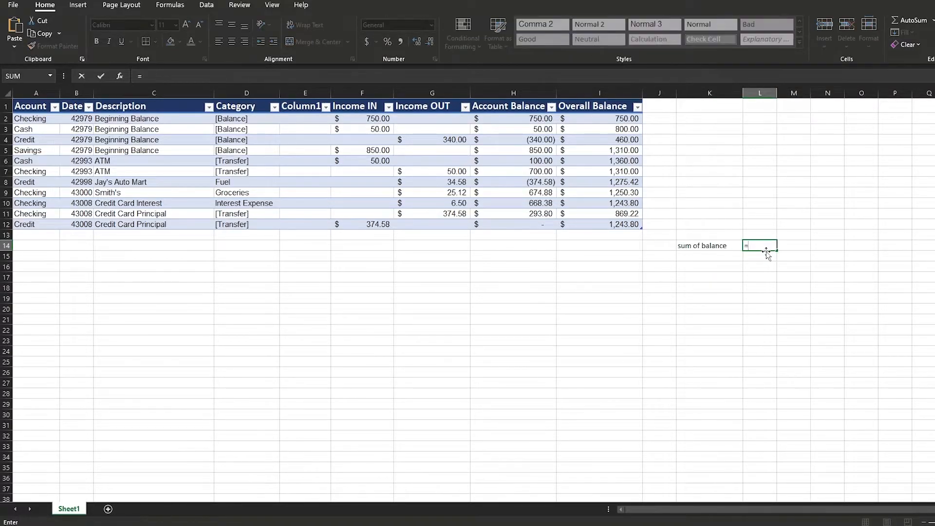
{"action": "type", "text": "s"}
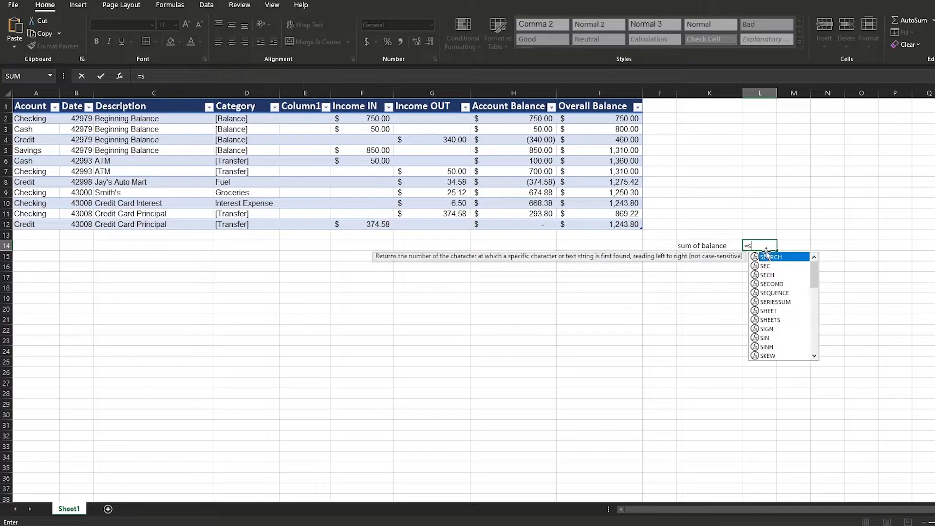
{"action": "type", "text": "u"}
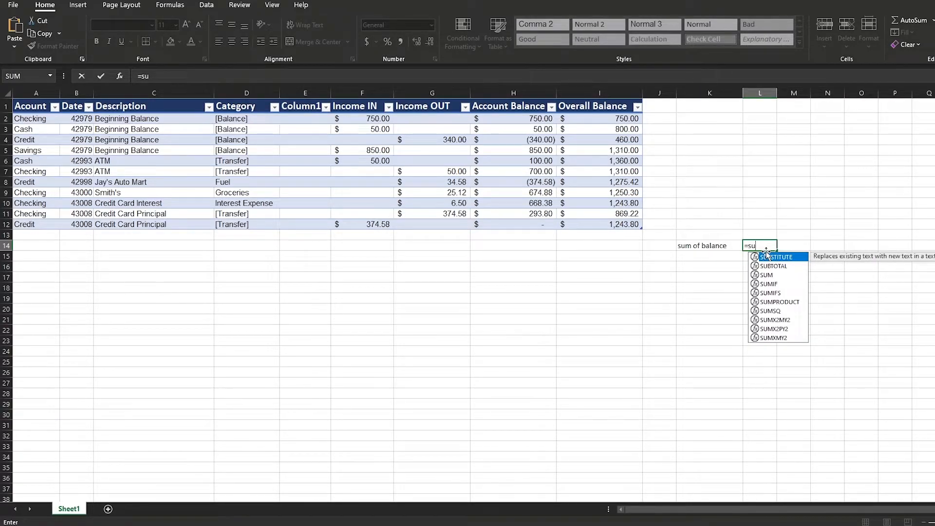
{"action": "type", "text": "m"}
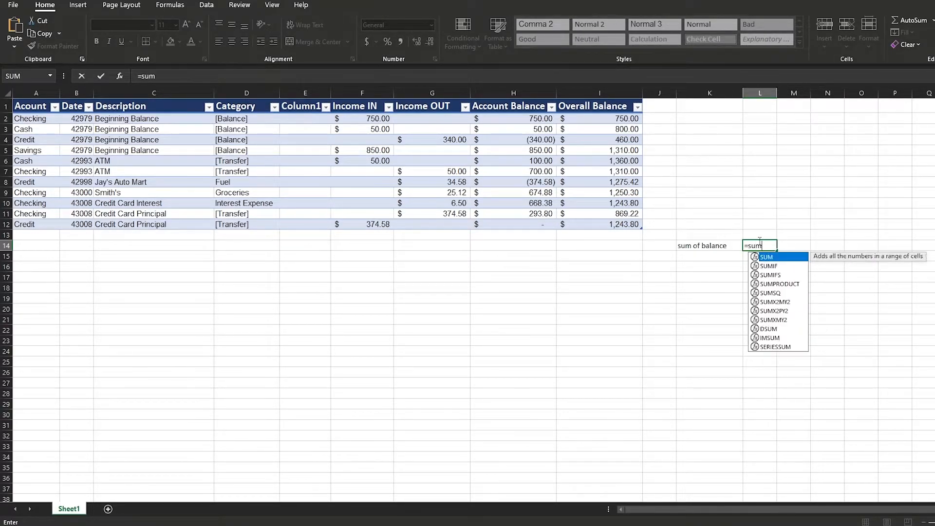
{"action": "left_click", "coordinate": [777, 276]}
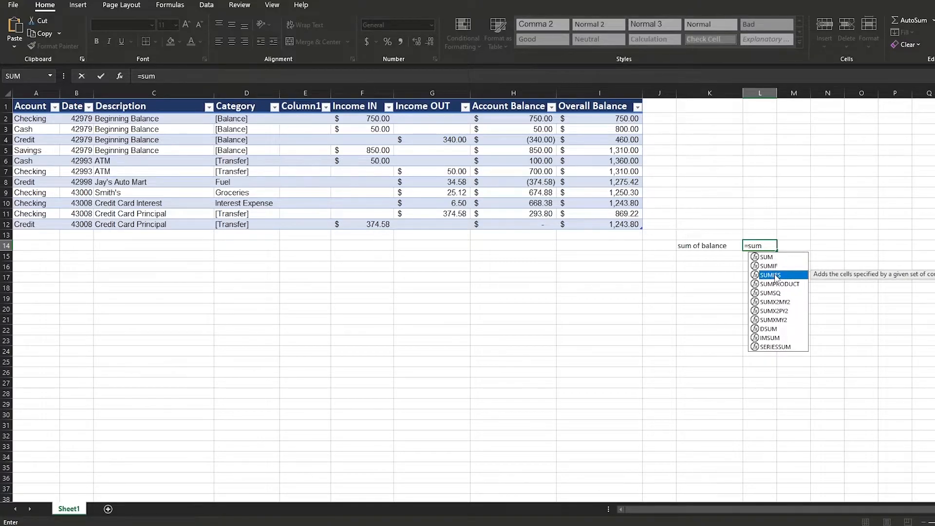
{"action": "double_click", "coordinate": [777, 276]}
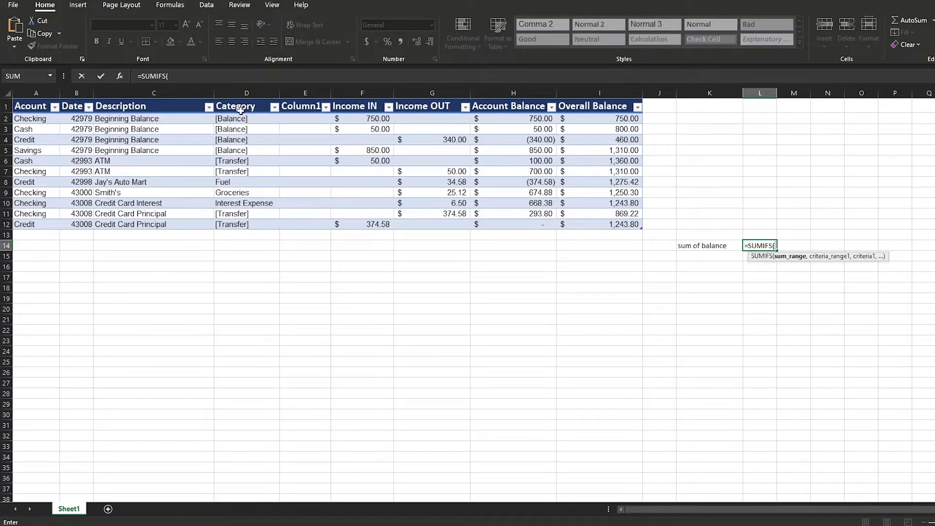
{"action": "left_click", "coordinate": [612, 107]}
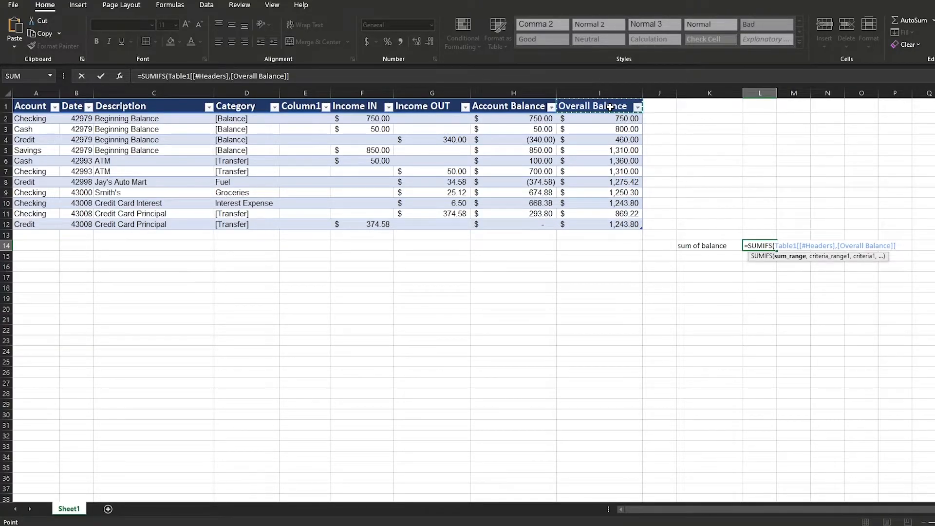
{"action": "left_click", "coordinate": [611, 106]}
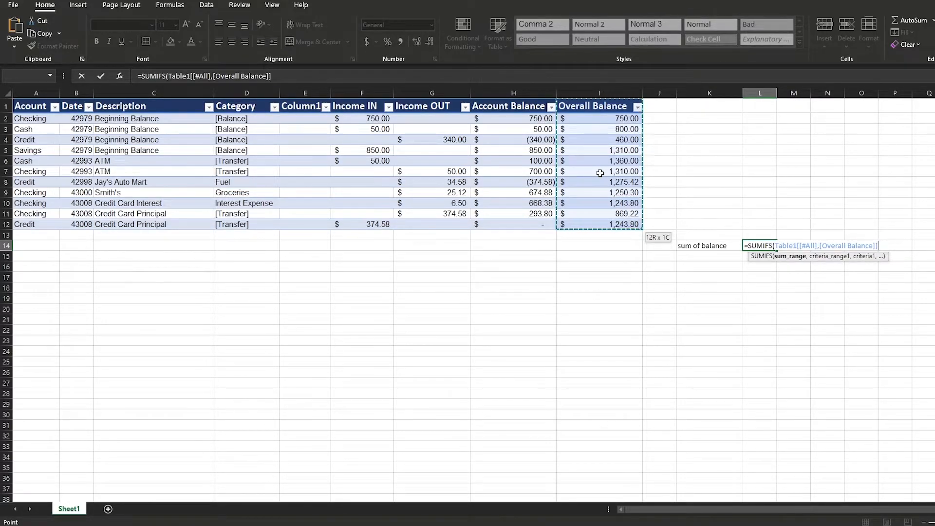
Complete the SUMIFS in L14 with the whole Category column as criteria range and D2 as criterion, and give the cell Accounting format.
{"action": "type", "text": ",Table1[[#Headers],[Catego"}
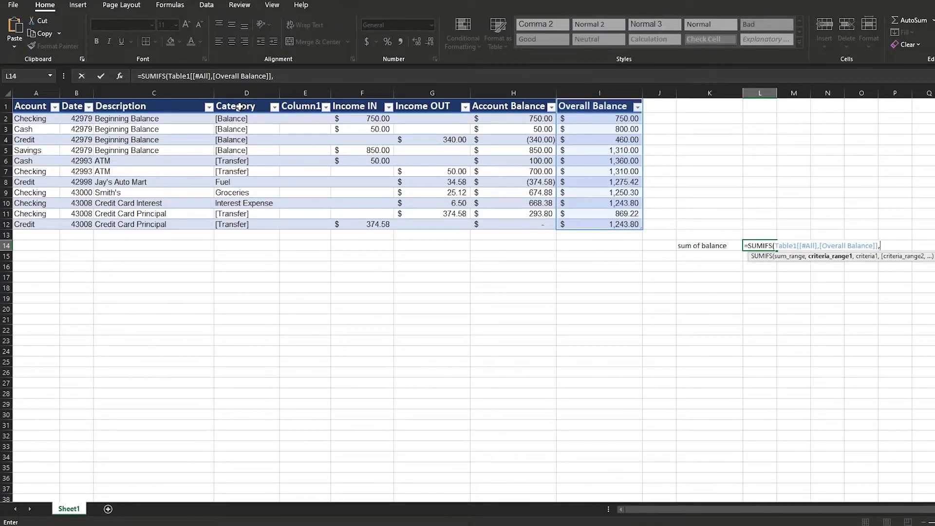
{"action": "left_click", "coordinate": [239, 107]}
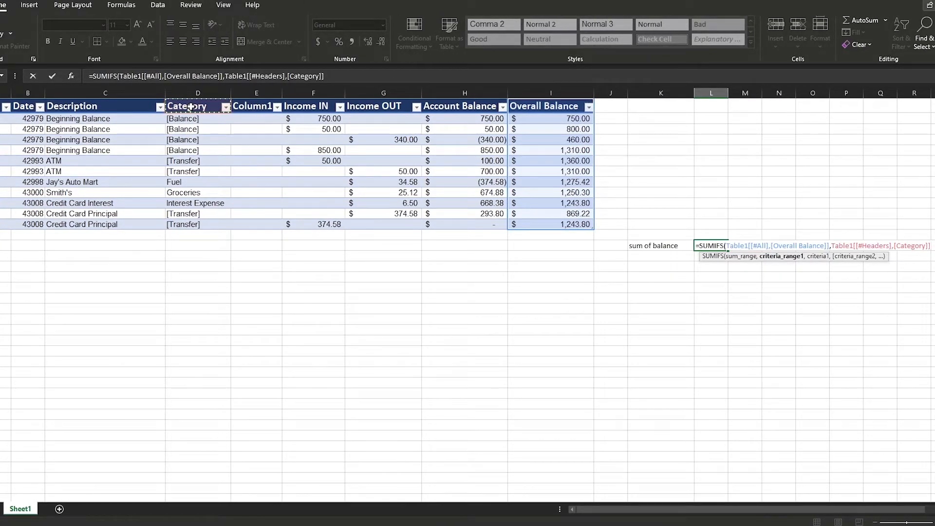
{"action": "left_click", "coordinate": [191, 106]}
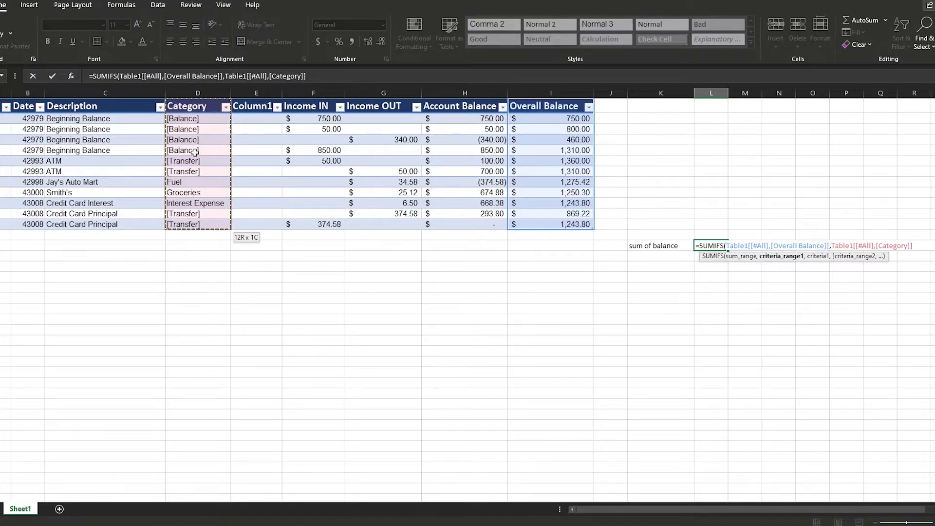
{"action": "type", "text": ","}
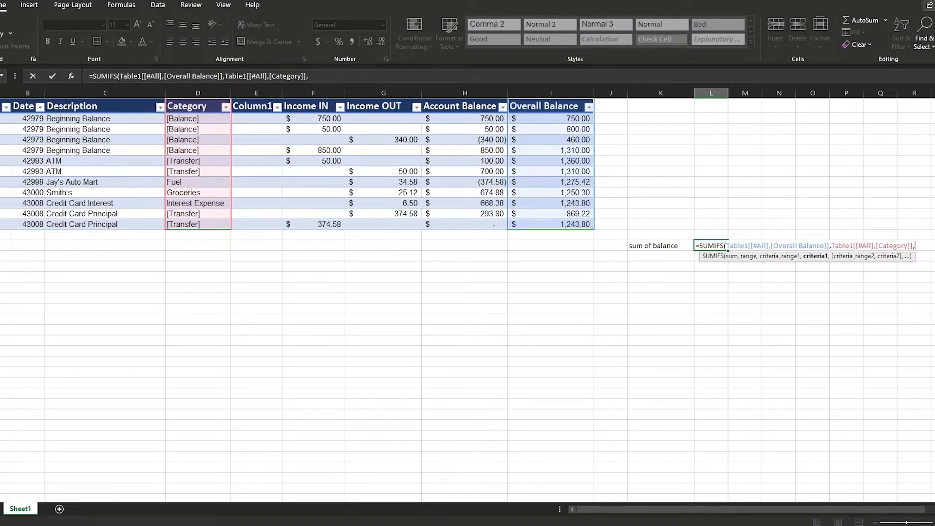
{"action": "left_click", "coordinate": [185, 119]}
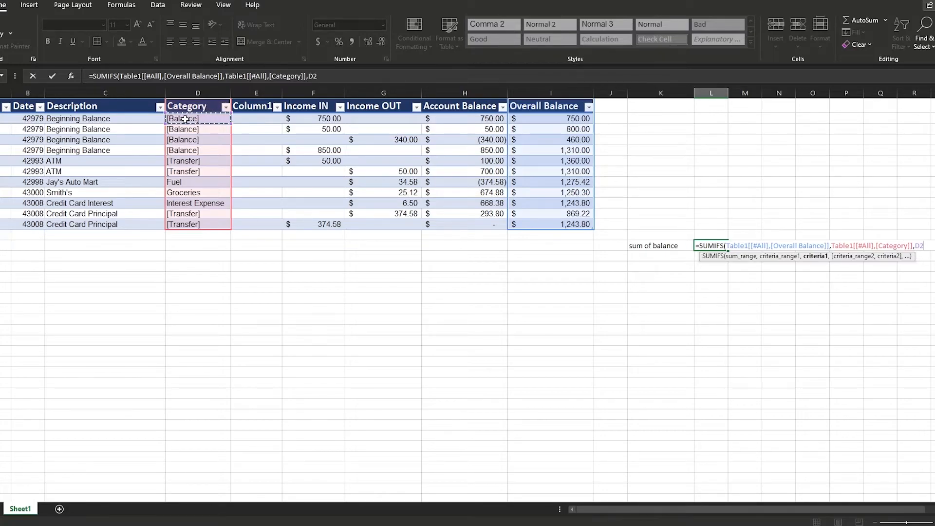
{"action": "key", "text": "Return"}
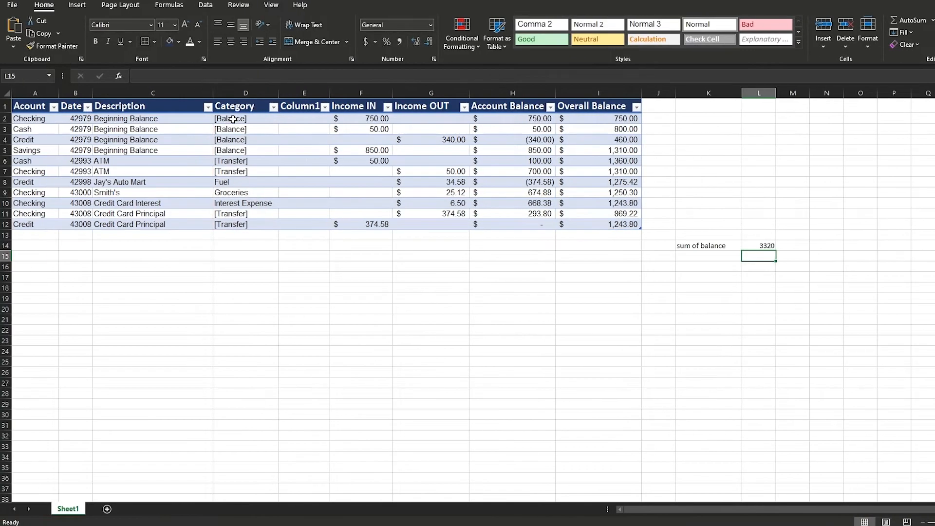
{"action": "left_click", "coordinate": [749, 247]}
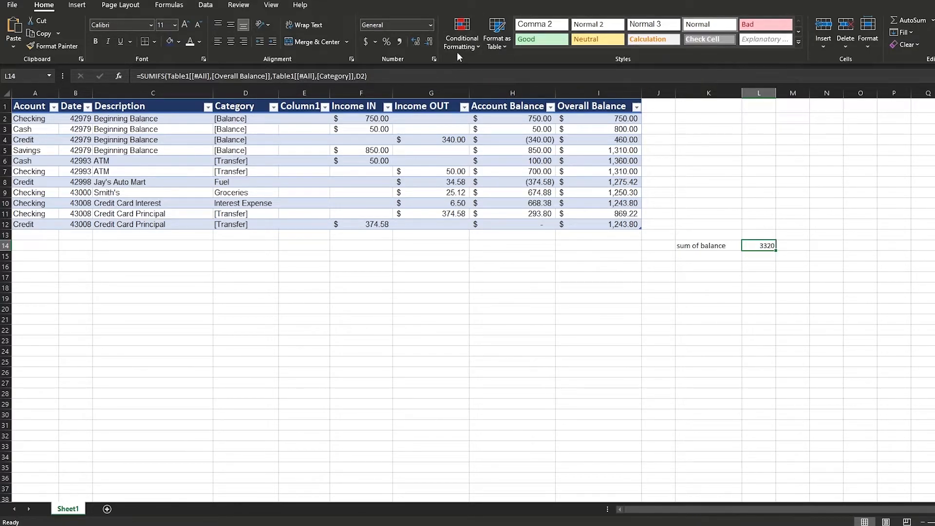
{"action": "left_click", "coordinate": [367, 42]}
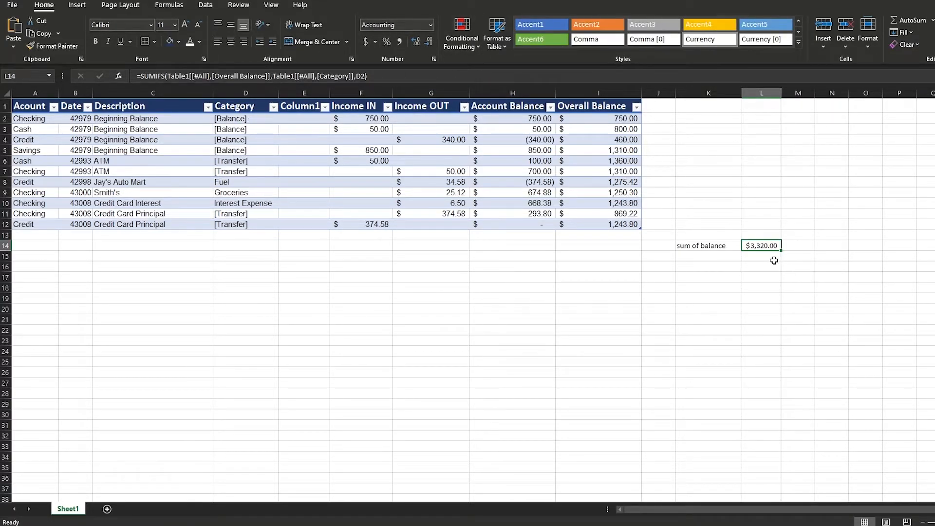
Select the [Balance] categories D2:D5 and their Overall Balance amounts I2:I5 to check their sum against the SUMIFS result.
{"action": "left_click", "coordinate": [245, 129]}
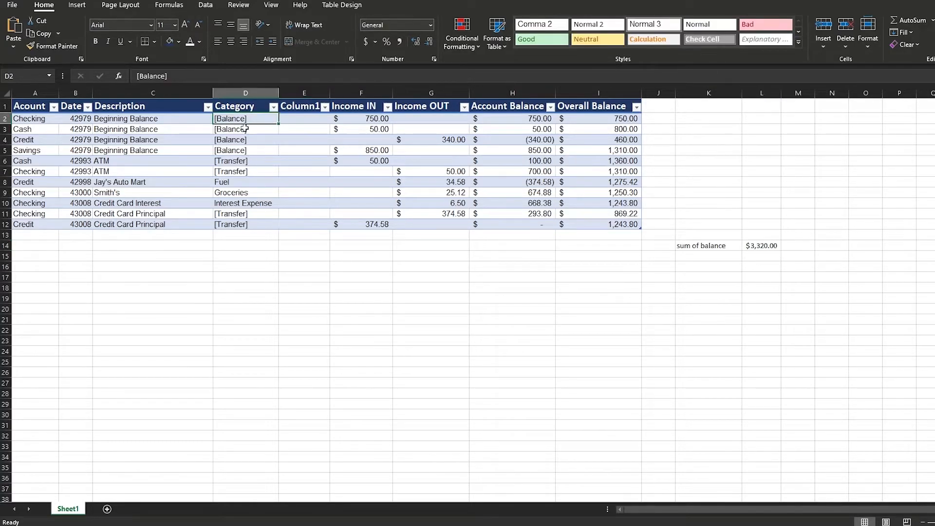
{"action": "left_click", "coordinate": [244, 139]}
{"action": "left_click", "coordinate": [245, 150]}
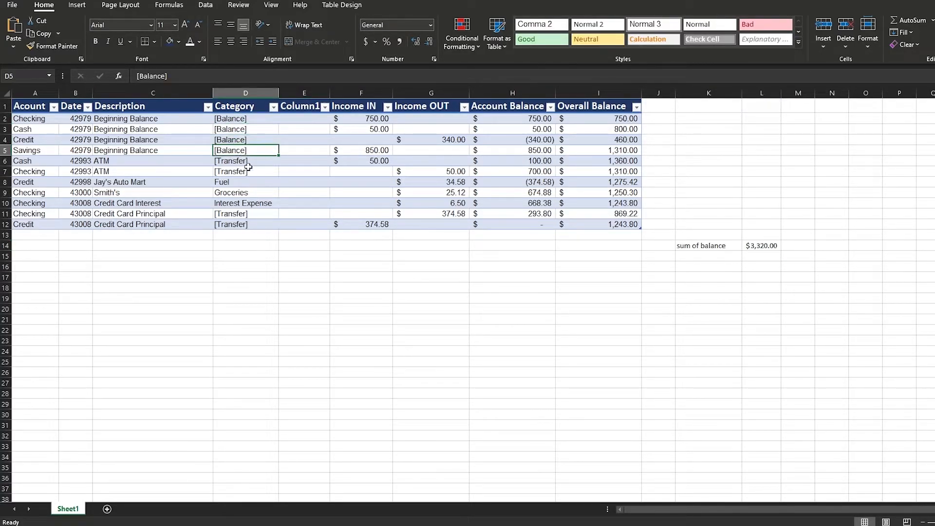
{"action": "left_click_drag", "start_coordinate": [244, 119], "coordinate": [245, 153]}
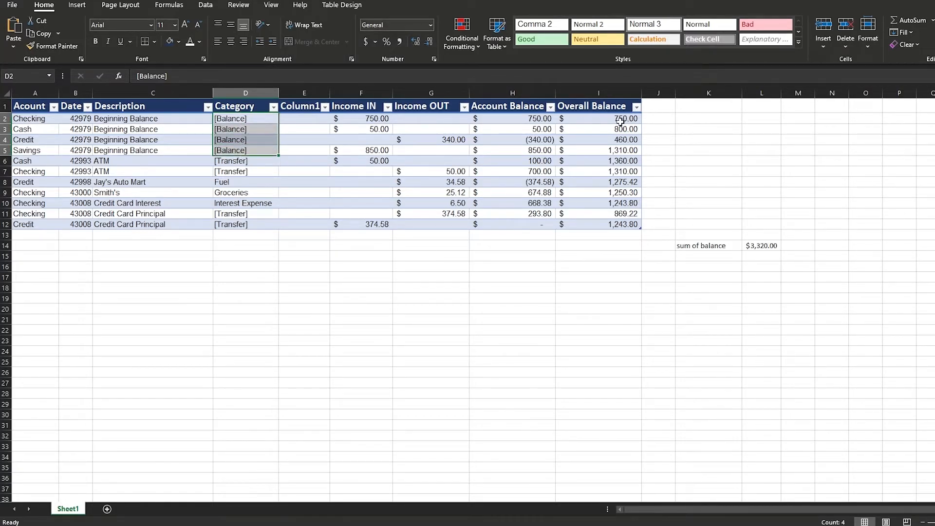
{"action": "left_click_drag", "start_coordinate": [622, 121], "coordinate": [622, 153]}
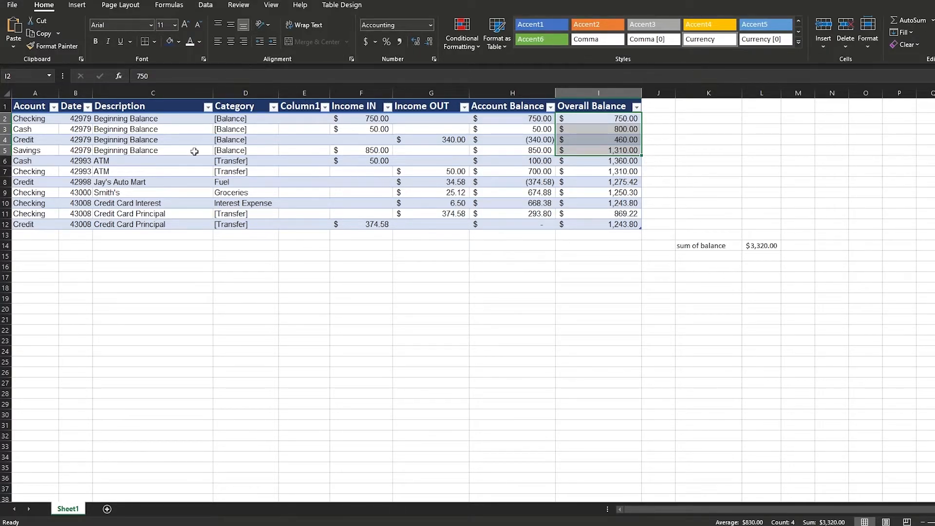
{"action": "left_click", "coordinate": [38, 128]}
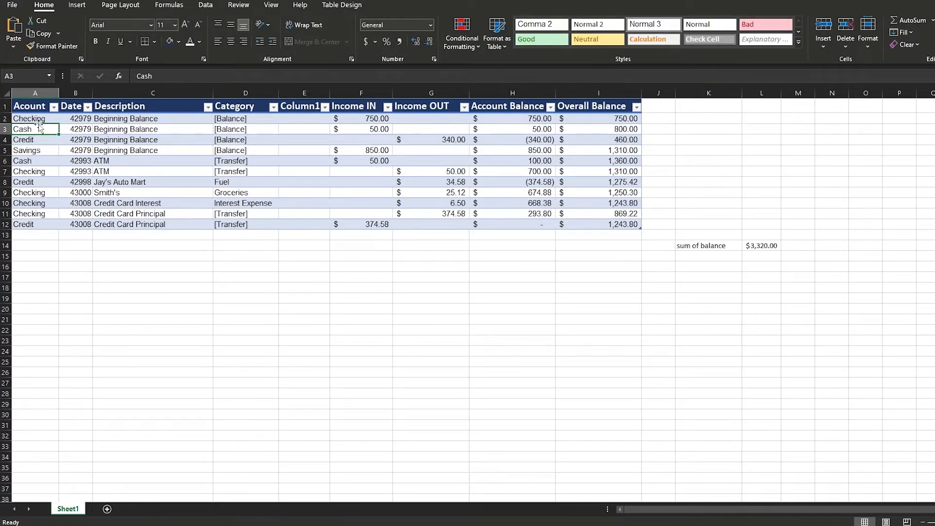
Label cell K16 "sum of credit".
{"action": "left_click", "coordinate": [35, 139]}
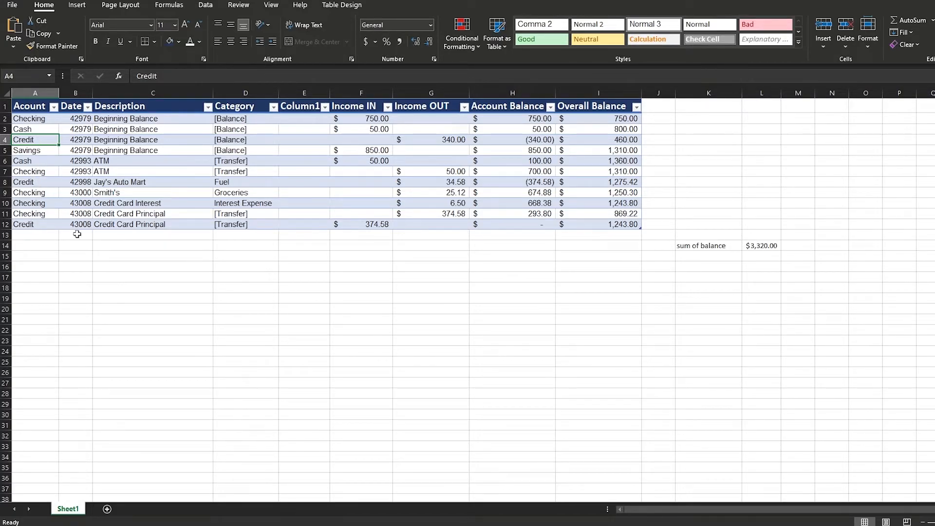
{"action": "left_click", "coordinate": [715, 265]}
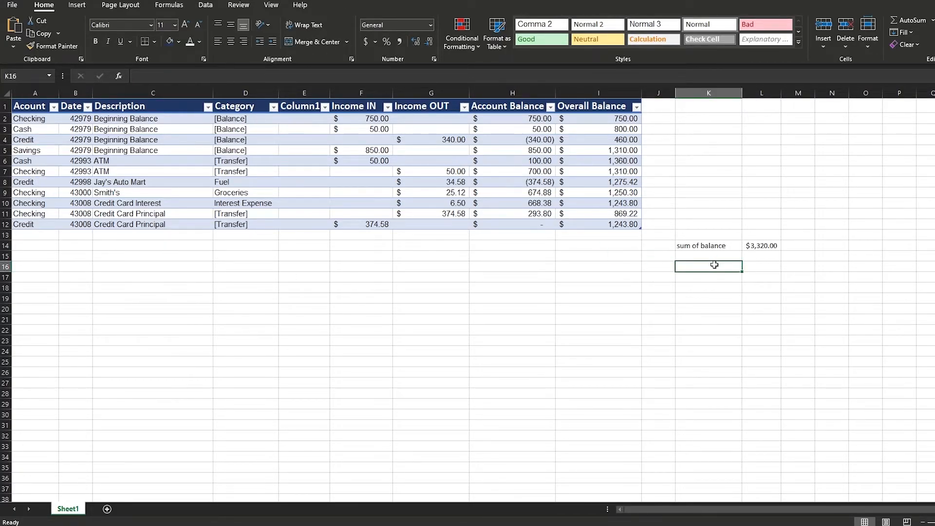
{"action": "type", "text": "sum of credit"}
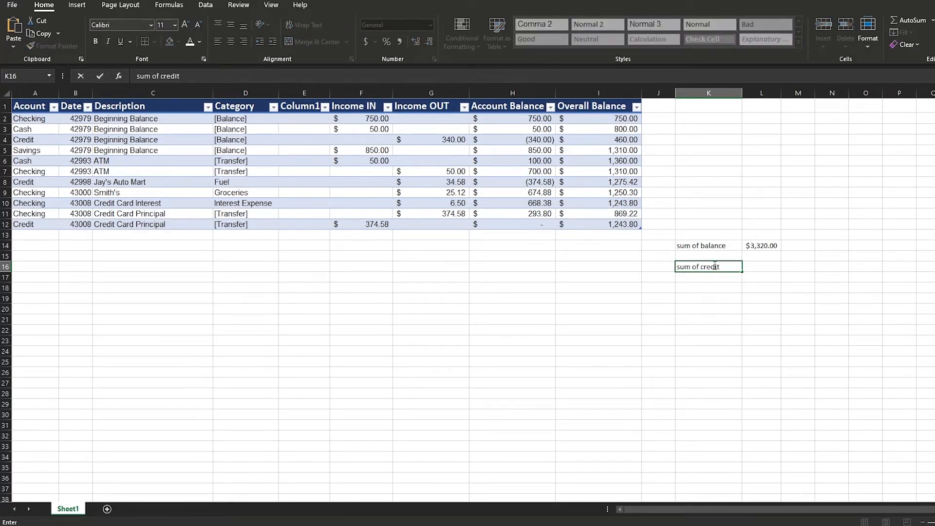
Start a SUMIFS formula in L16 with the table's entire Overall Balance column, including its header, as the sum range.
{"action": "left_click", "coordinate": [769, 269]}
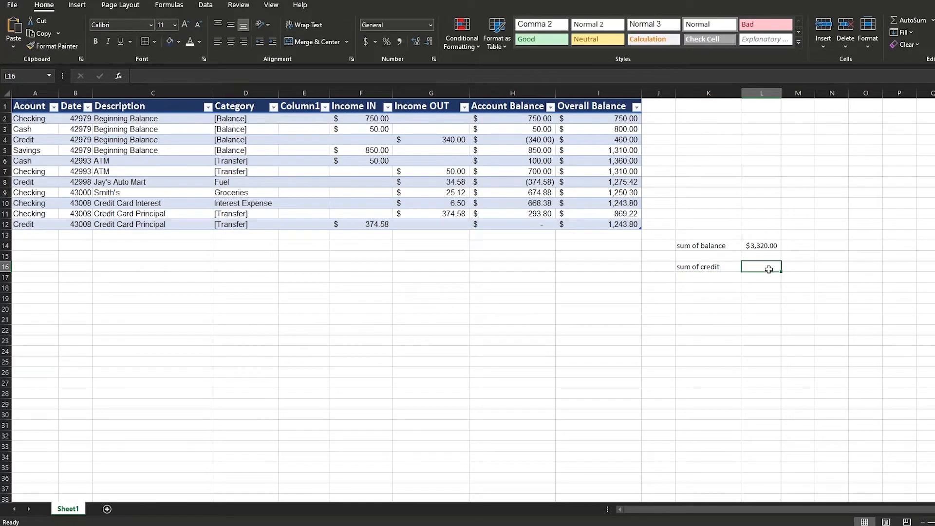
{"action": "type", "text": "=sum"}
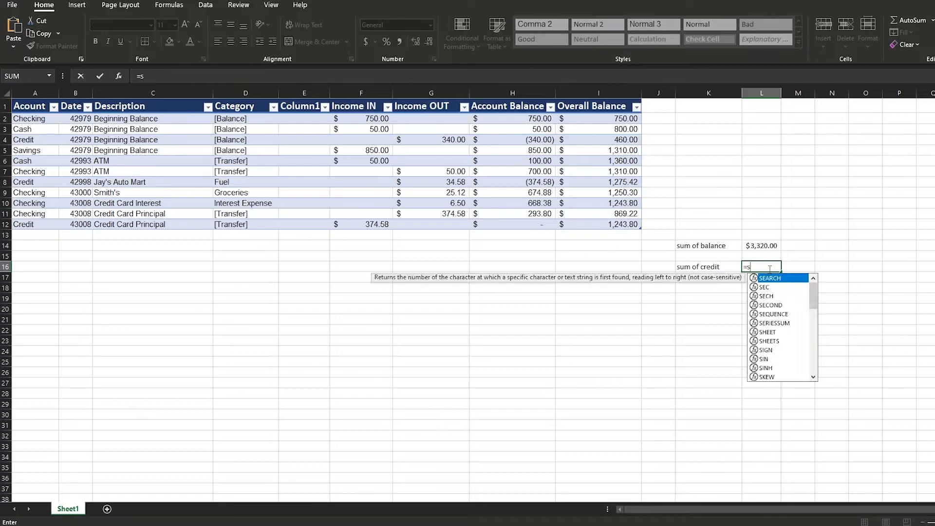
{"action": "key", "text": "Down"}
{"action": "key", "text": "Down"}
{"action": "key", "text": "ctrl+Return"}
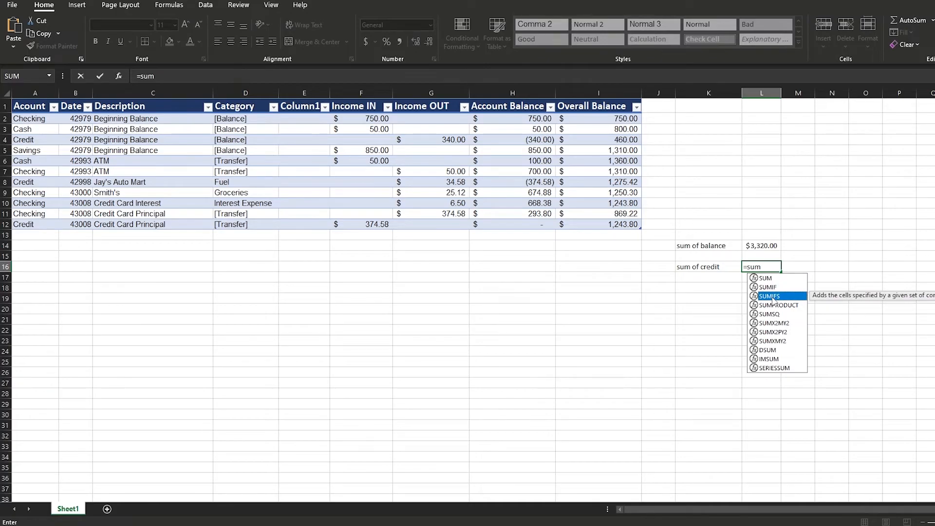
{"action": "double_click", "coordinate": [773, 297]}
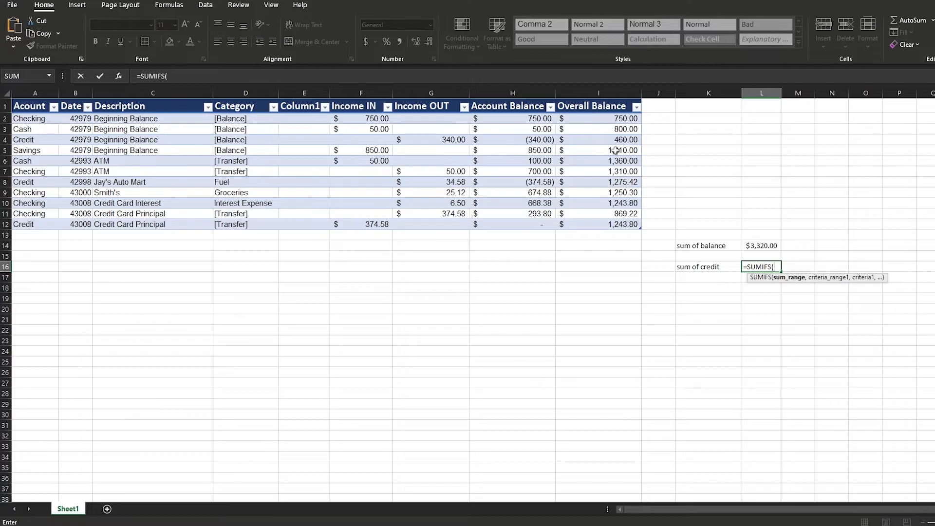
{"action": "left_click", "coordinate": [602, 105]}
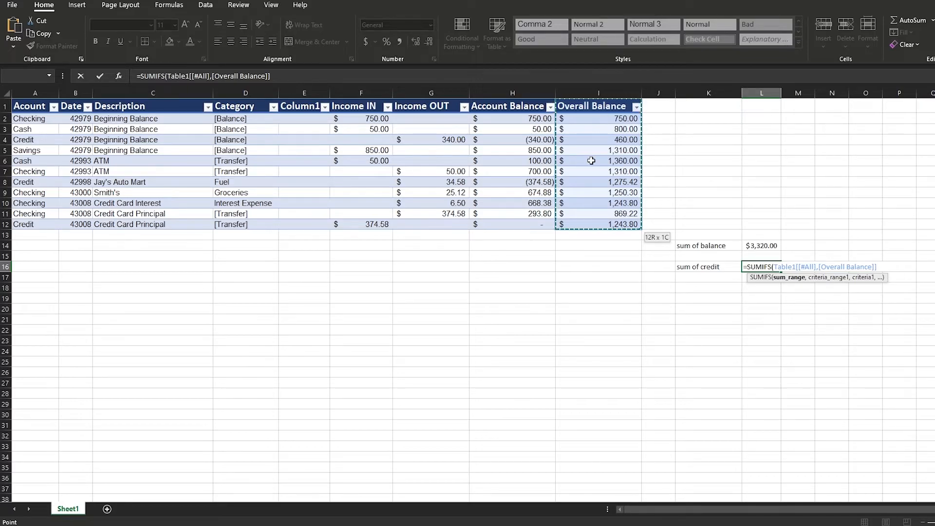
{"action": "type", "text": ","}
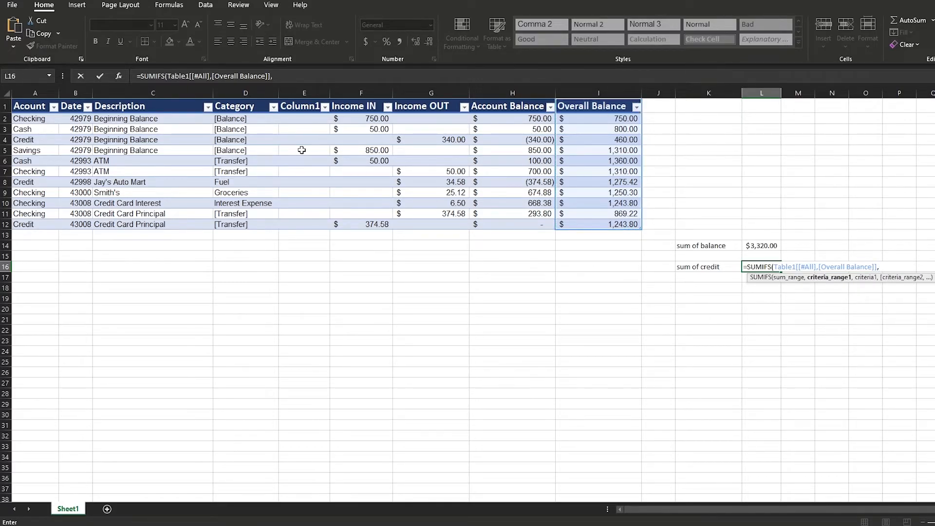
Complete the SUMIFS in L16 with the whole Acount column, including its header, as criteria range and A2 as criterion.
{"action": "left_click", "coordinate": [33, 108]}
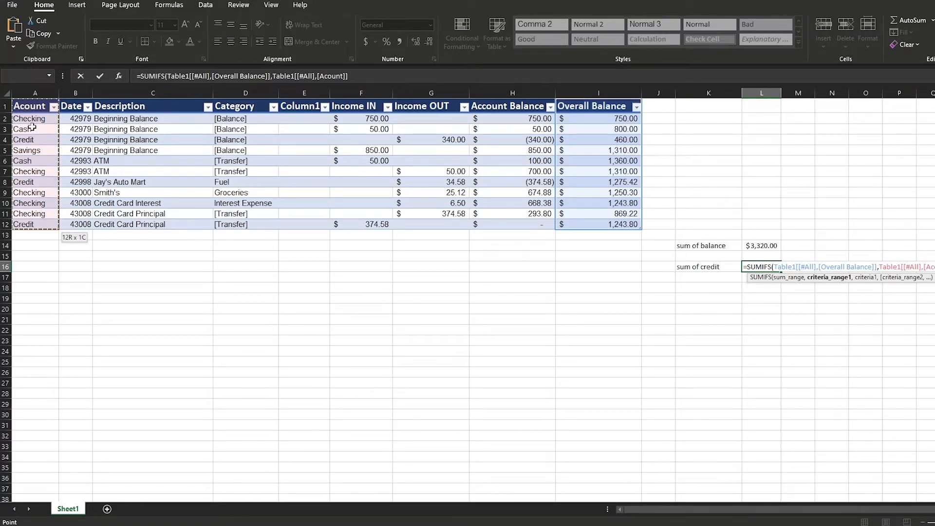
{"action": "type", "text": ","}
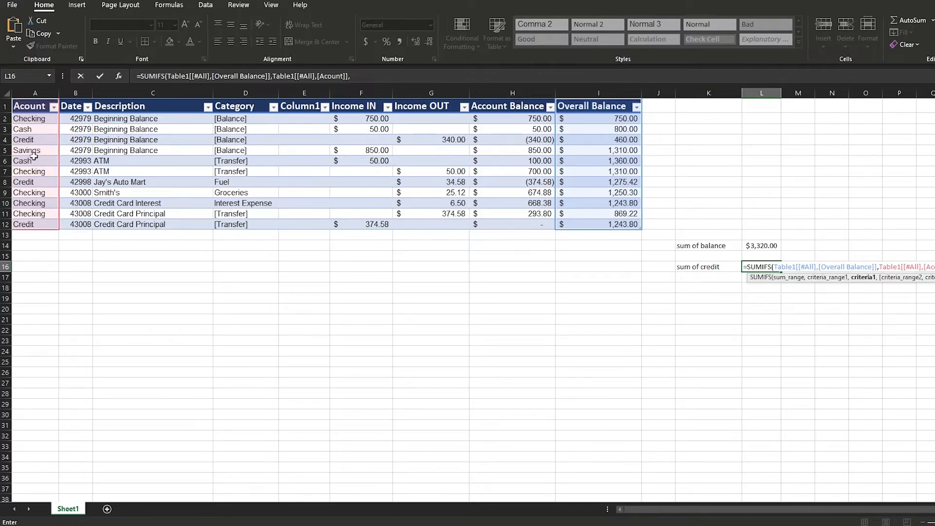
{"action": "left_click", "coordinate": [39, 122]}
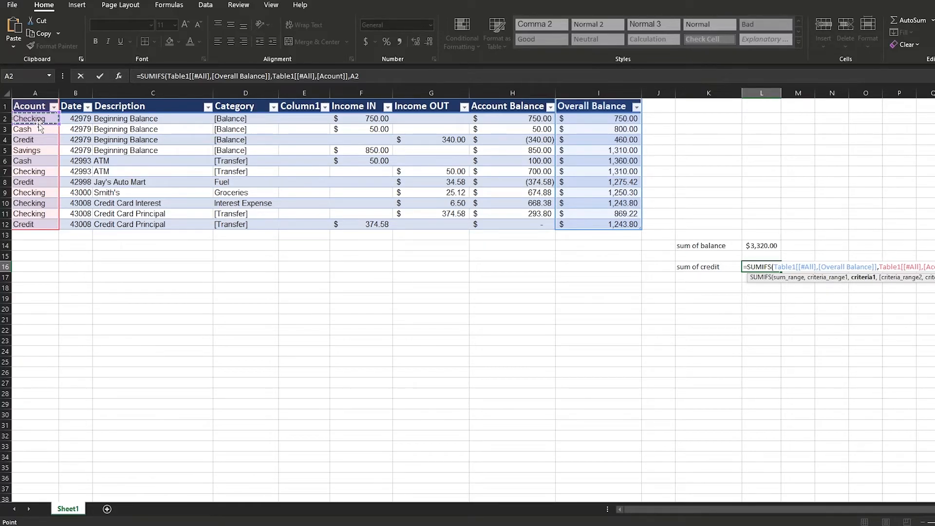
{"action": "key", "text": "Return"}
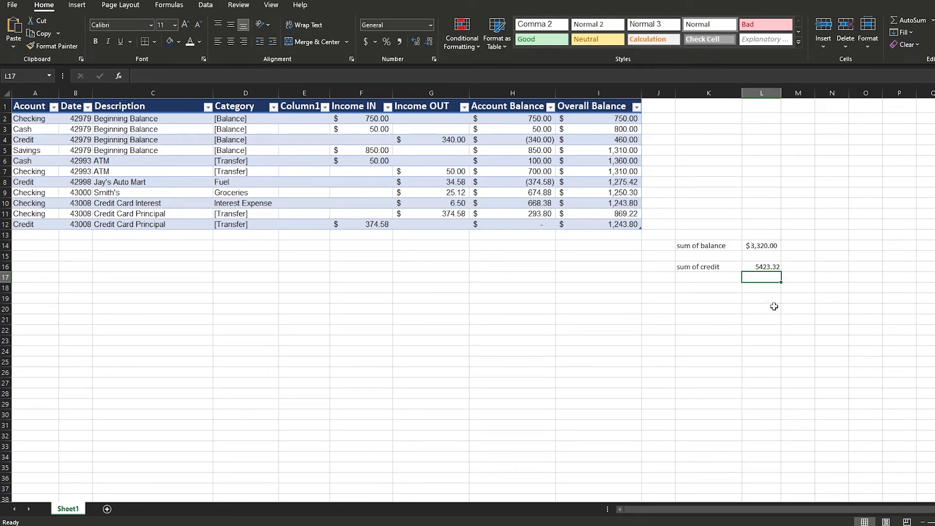
Check the L16 formula against the account names in A2:A4 and change its criterion to A4.
{"action": "left_click", "coordinate": [722, 268]}
{"action": "left_click", "coordinate": [767, 268]}
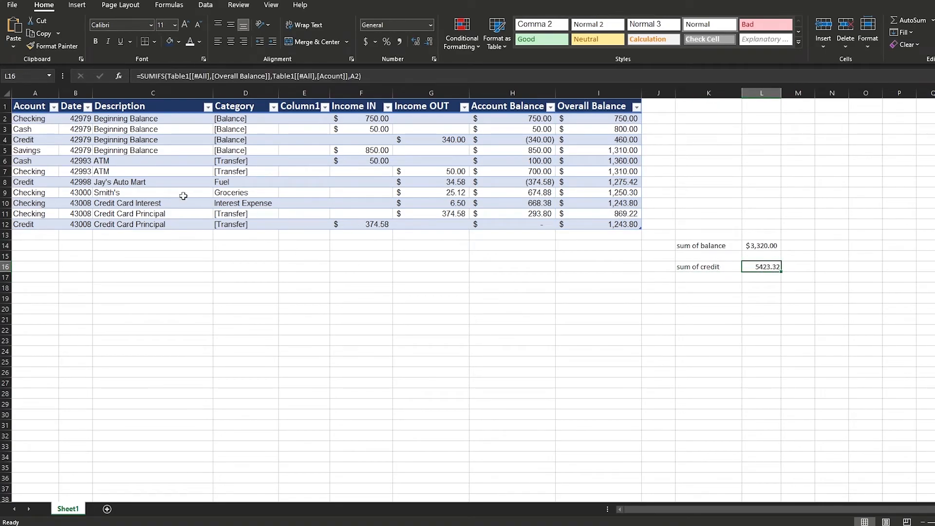
{"action": "left_click", "coordinate": [31, 120]}
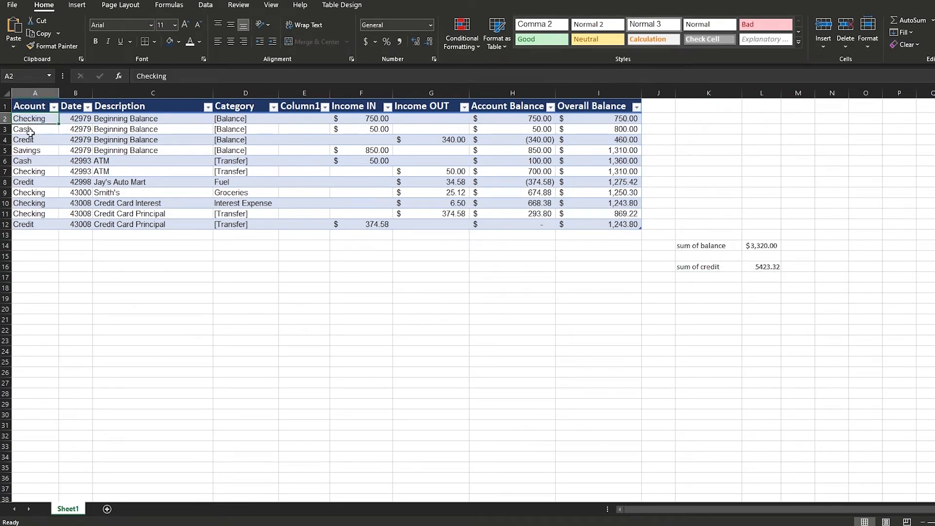
{"action": "left_click", "coordinate": [31, 130]}
{"action": "left_click", "coordinate": [32, 140]}
{"action": "left_click", "coordinate": [29, 119]}
{"action": "left_click", "coordinate": [37, 139]}
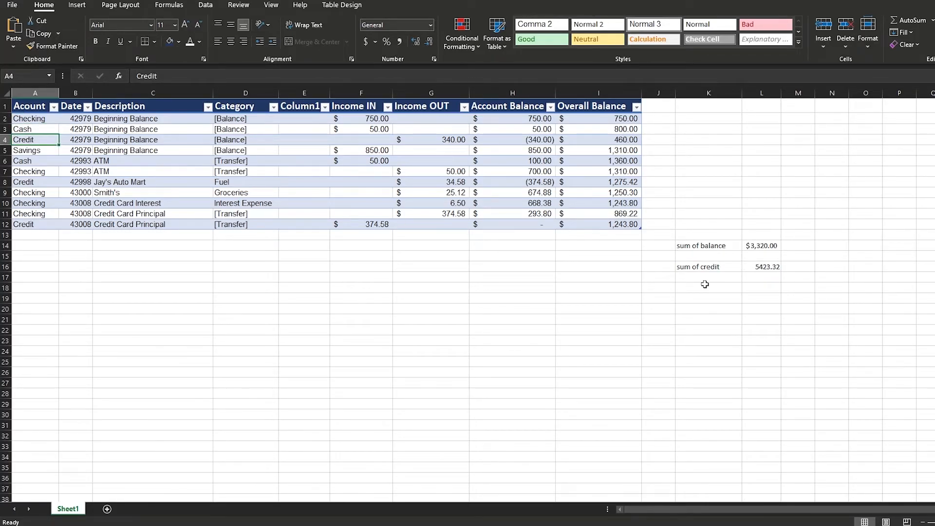
{"action": "double_click", "coordinate": [762, 267]}
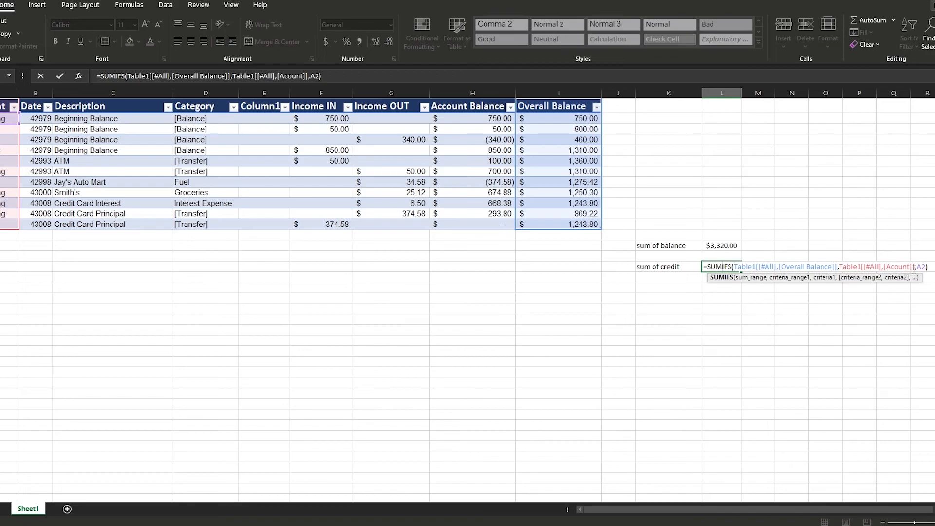
{"action": "left_click", "coordinate": [926, 267]}
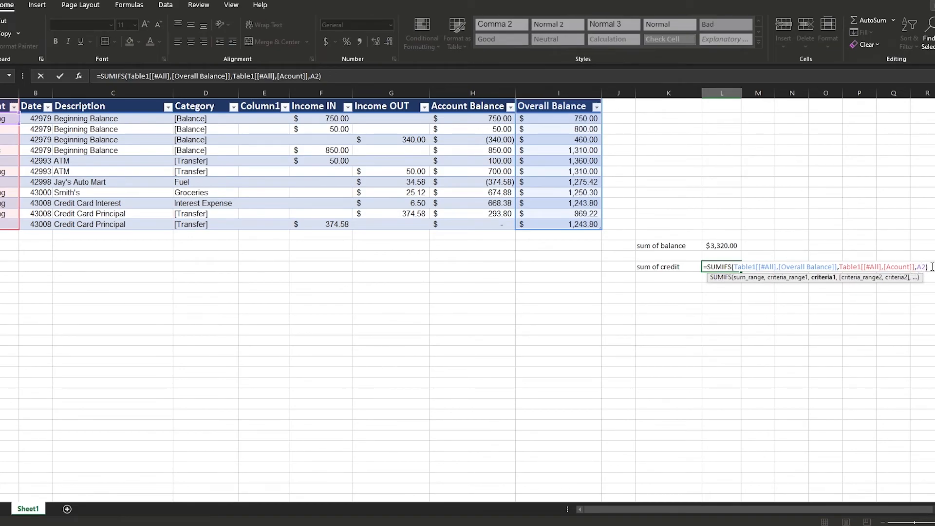
{"action": "key", "text": "BackSpace"}
{"action": "type", "text": "4"}
{"action": "key", "text": "Return"}
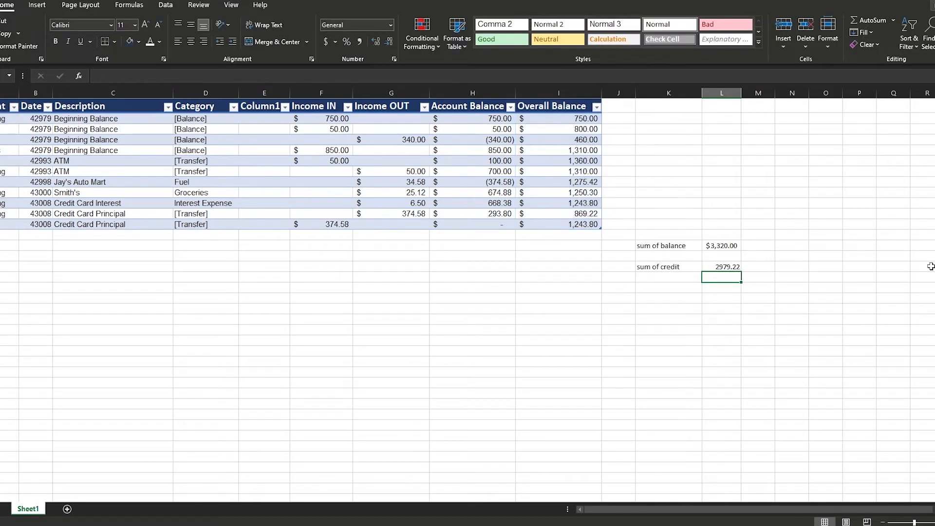
Examine the Credit entries in A4, A8 and A12 that match the SUMIFS criterion.
{"action": "left_click", "coordinate": [691, 279]}
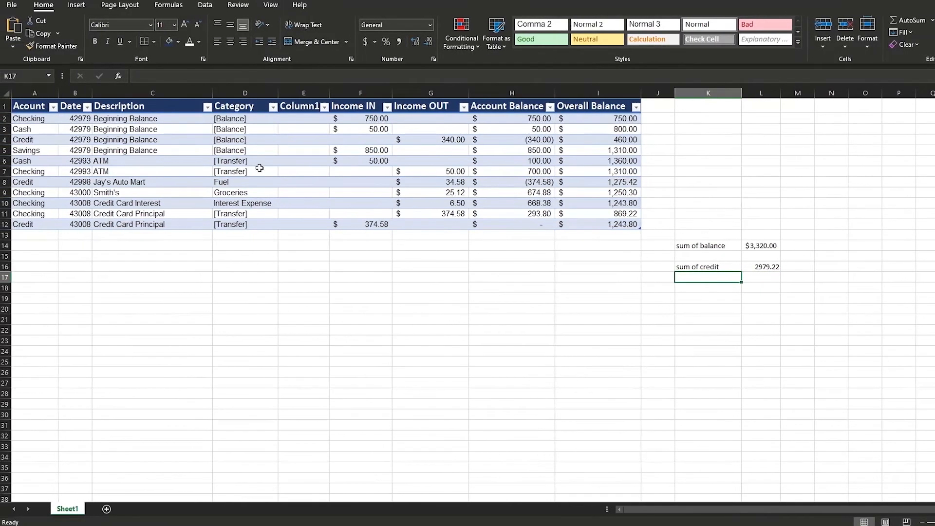
{"action": "left_click", "coordinate": [35, 140]}
{"action": "left_click", "coordinate": [39, 182]}
{"action": "left_click", "coordinate": [39, 225]}
{"action": "left_click", "coordinate": [33, 182]}
{"action": "left_click", "coordinate": [31, 140]}
{"action": "left_click", "coordinate": [33, 182]}
{"action": "left_click", "coordinate": [38, 225]}
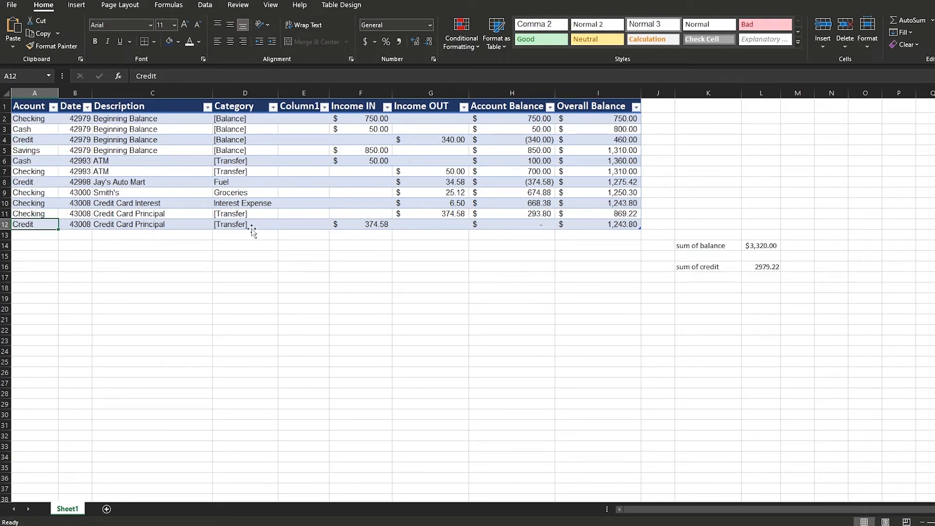
Give the "sum of credit" result in L16 Accounting format.
{"action": "left_click", "coordinate": [767, 268]}
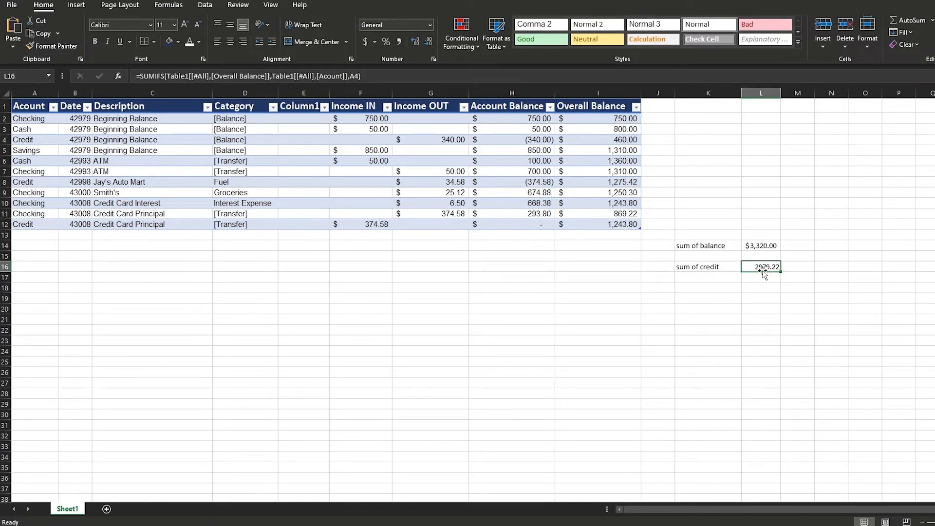
{"action": "left_click", "coordinate": [367, 41]}
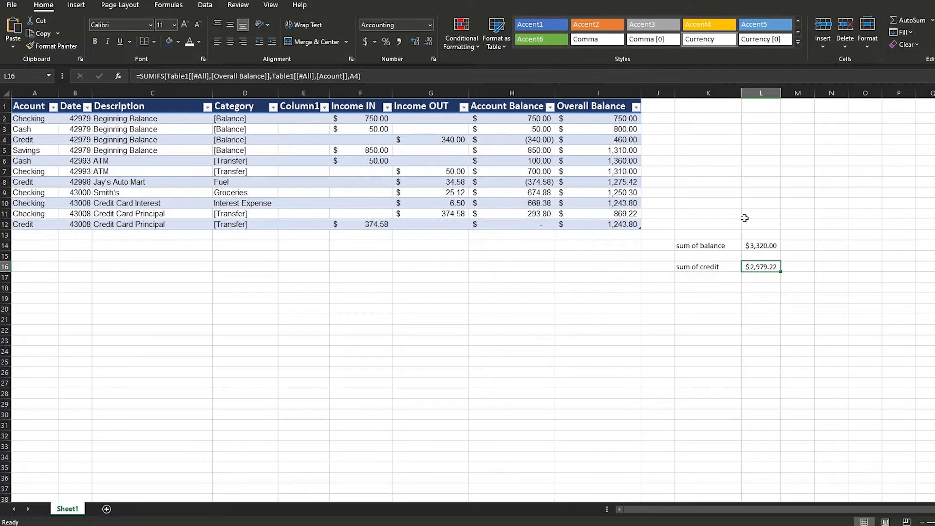
{"action": "left_click", "coordinate": [838, 298]}
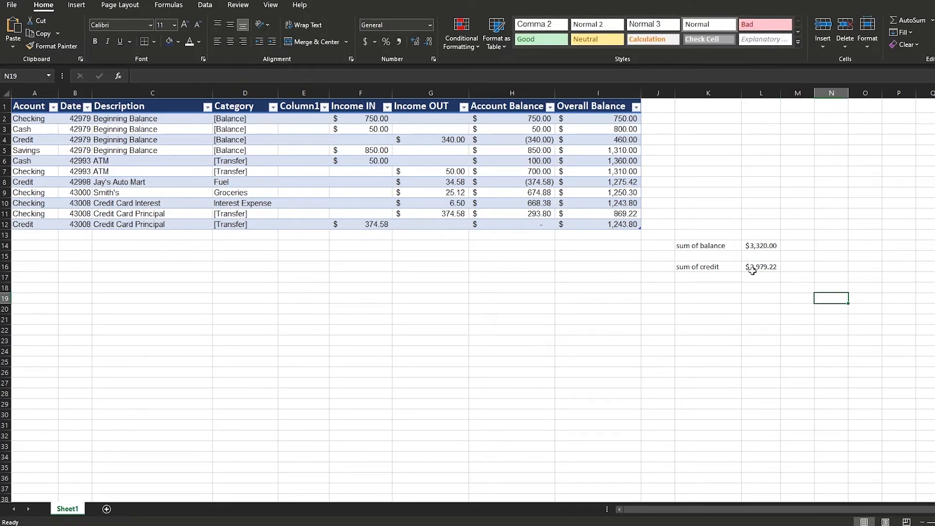
Review the Overall Balance, Account Balance and Income OUT headers and the account names in A3:A5 as possible SUMIFS ranges and criteria.
{"action": "left_click", "coordinate": [647, 289]}
{"action": "left_click", "coordinate": [580, 104]}
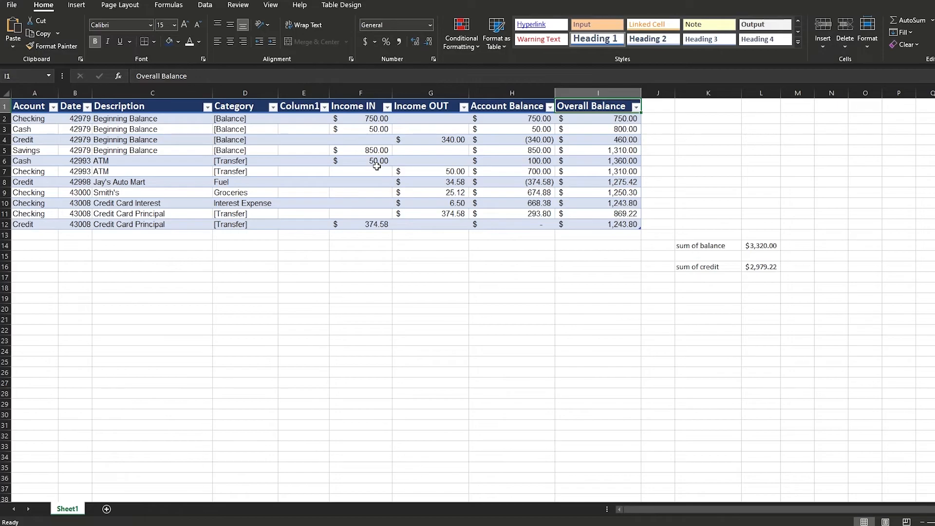
{"action": "left_click", "coordinate": [430, 106]}
{"action": "left_click", "coordinate": [521, 246]}
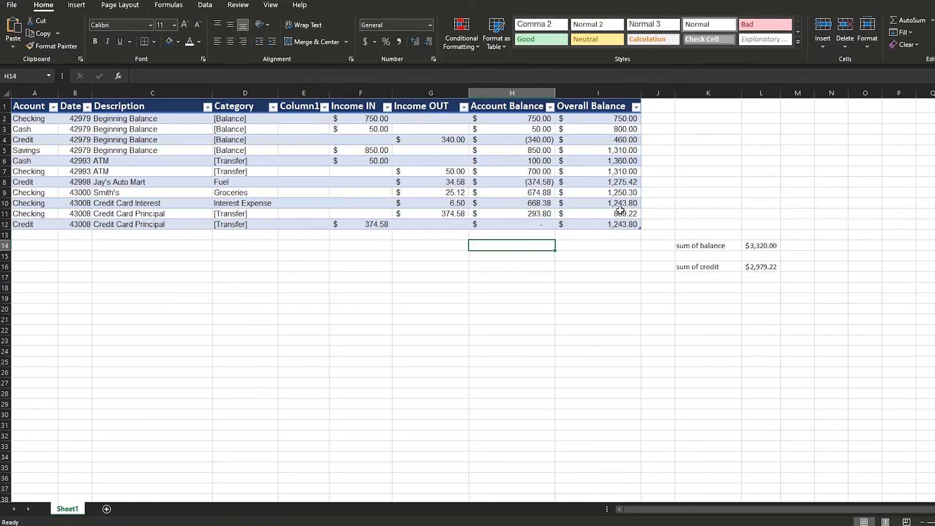
{"action": "left_click", "coordinate": [477, 132]}
{"action": "left_click", "coordinate": [465, 109]}
{"action": "left_click", "coordinate": [465, 109]}
{"action": "left_click", "coordinate": [736, 180]}
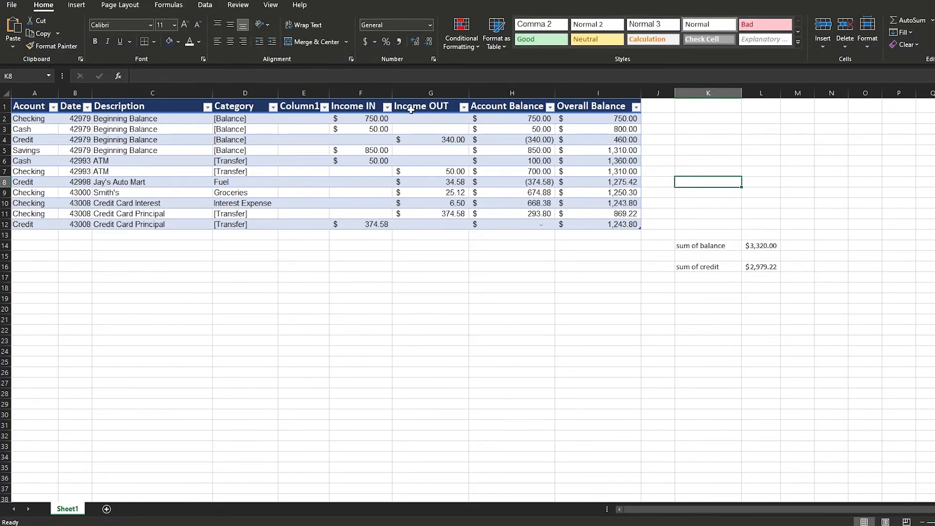
{"action": "left_click", "coordinate": [639, 247]}
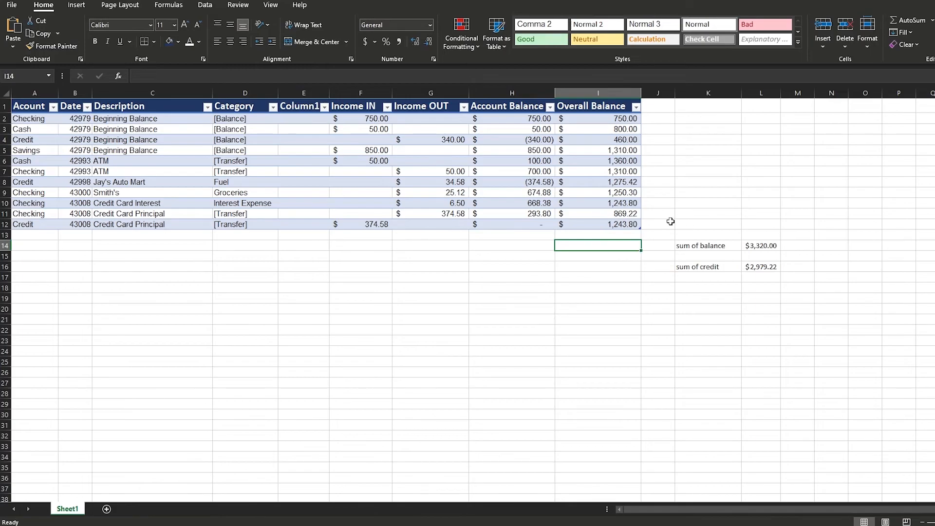
{"action": "left_click", "coordinate": [643, 227]}
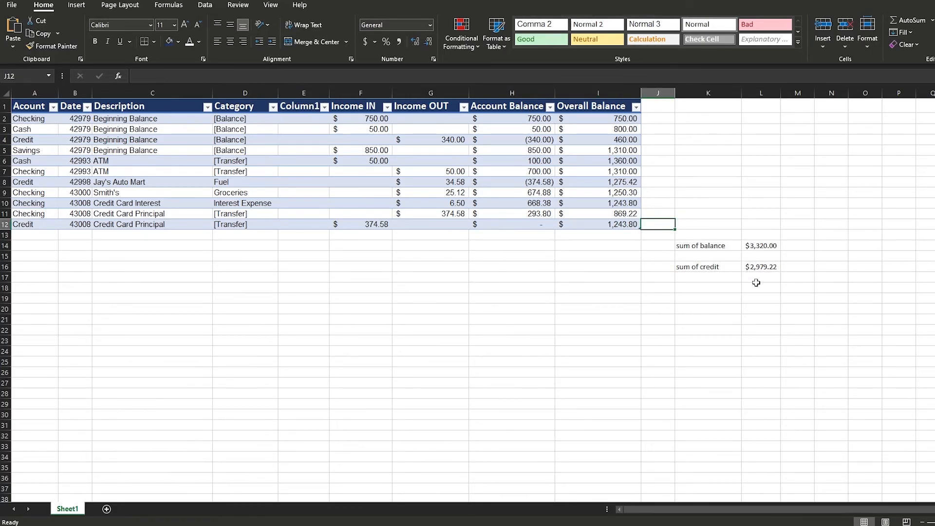
{"action": "left_click", "coordinate": [592, 107]}
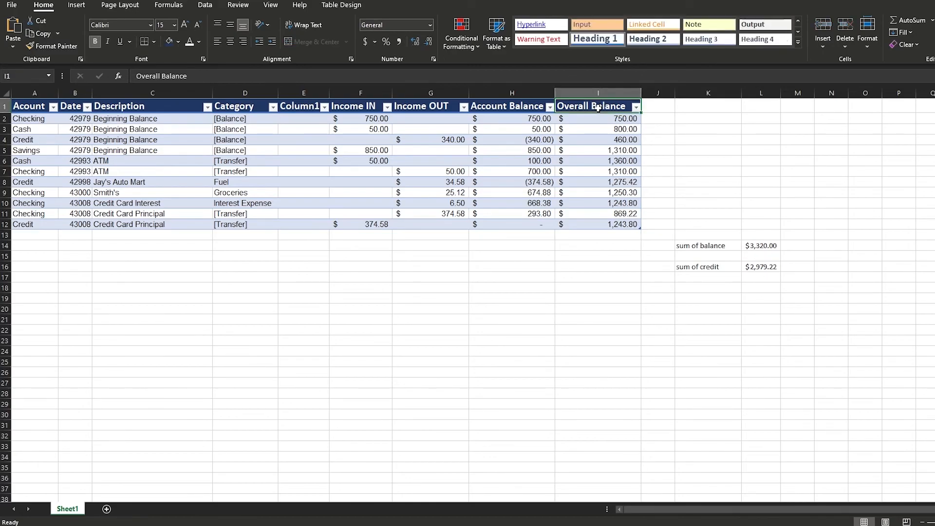
{"action": "left_click", "coordinate": [484, 110]}
{"action": "left_click", "coordinate": [388, 107]}
{"action": "key", "text": "Escape"}
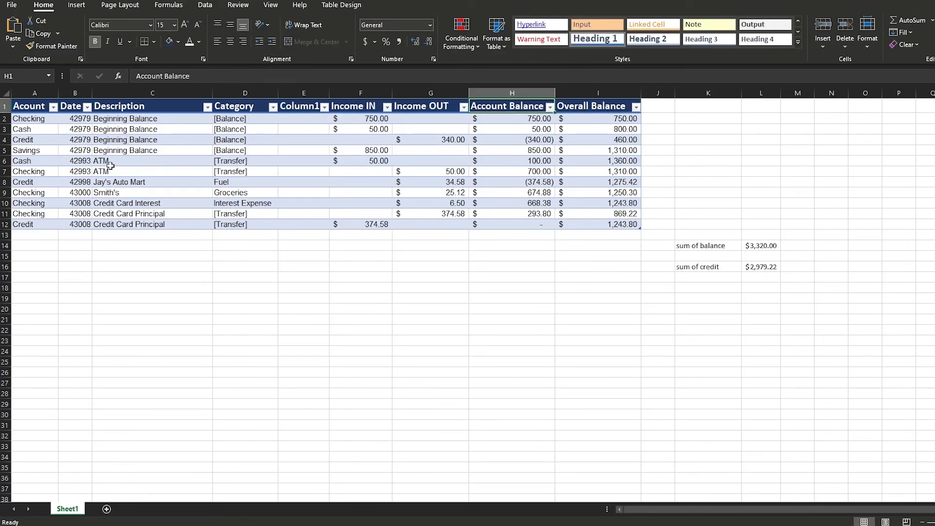
{"action": "left_click", "coordinate": [18, 152]}
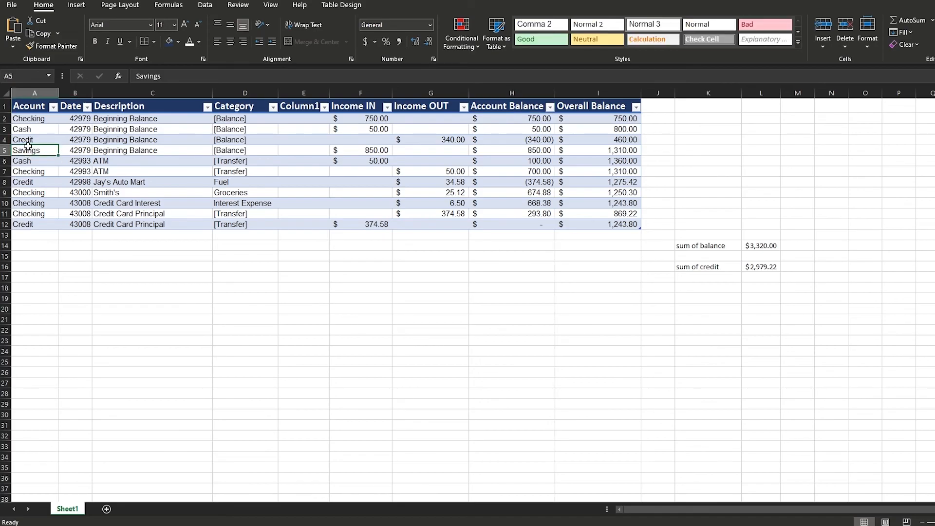
{"action": "left_click", "coordinate": [32, 140]}
{"action": "left_click", "coordinate": [33, 131]}
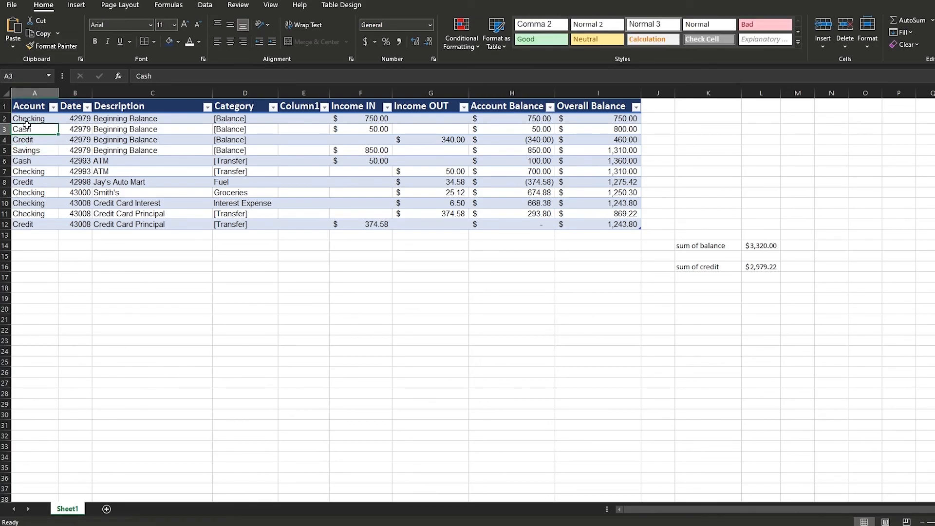
{"action": "left_click", "coordinate": [507, 267]}
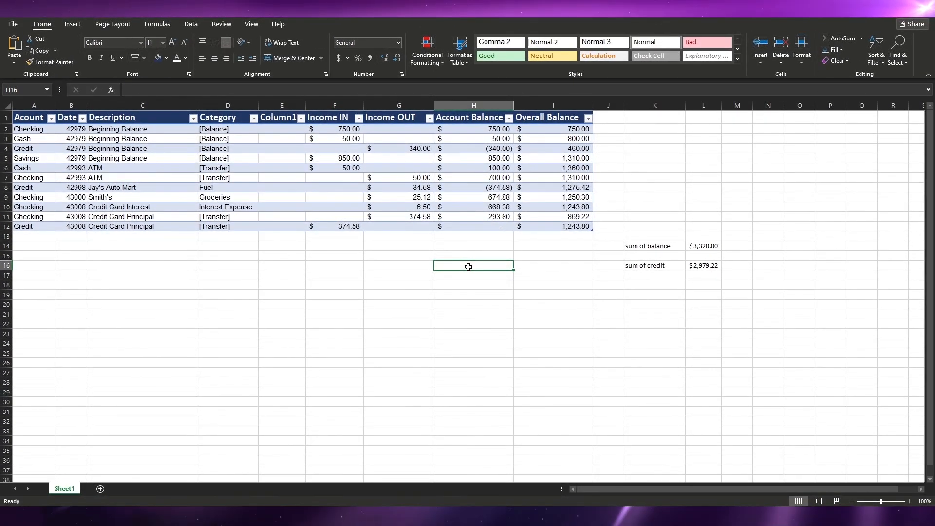